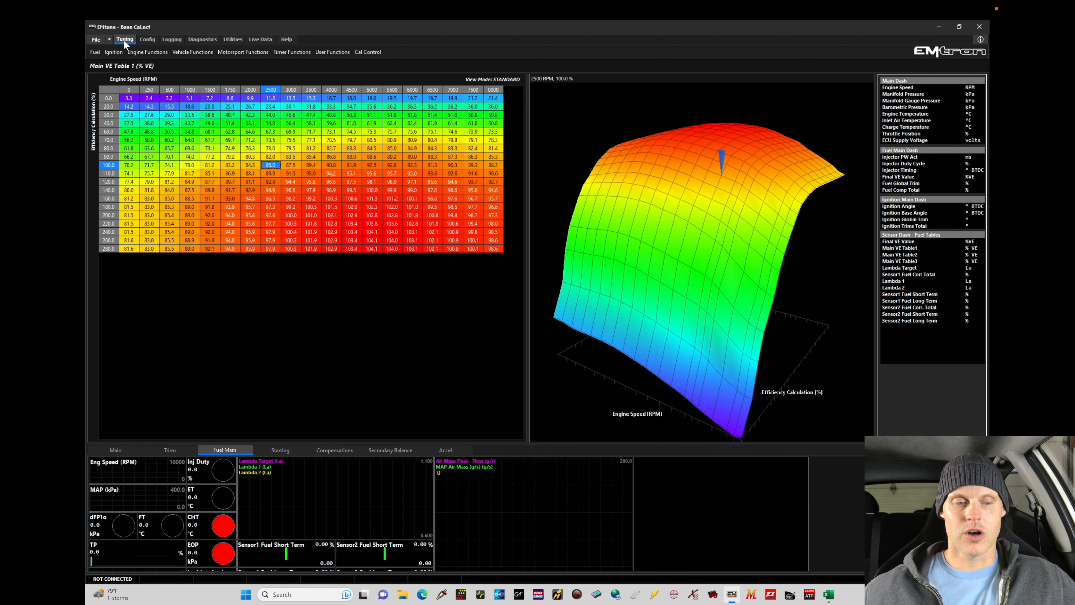
pyautogui.click(96, 53)
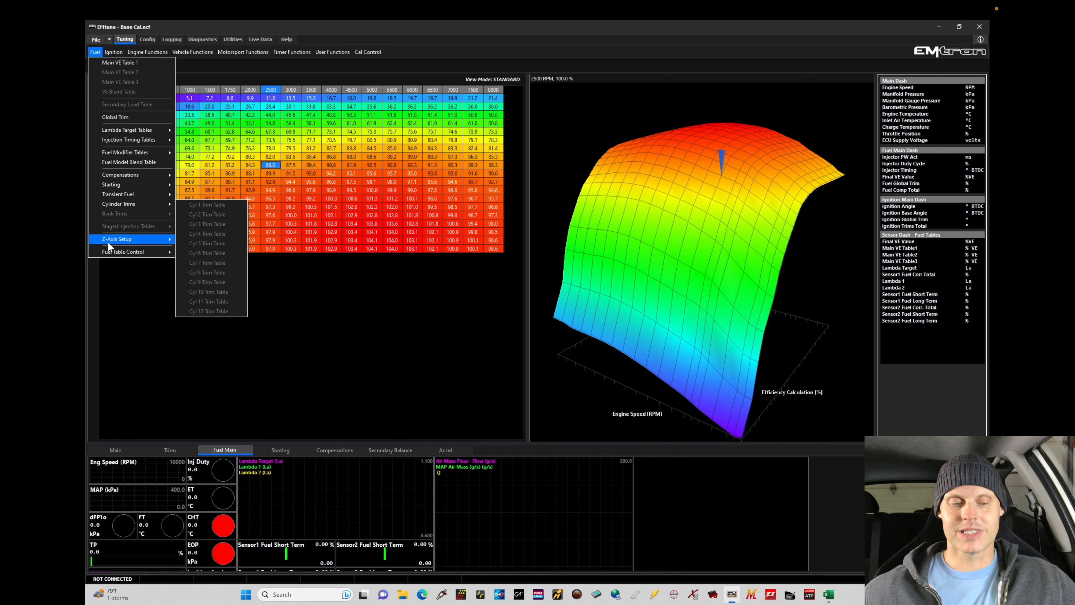
pyautogui.click(215, 136)
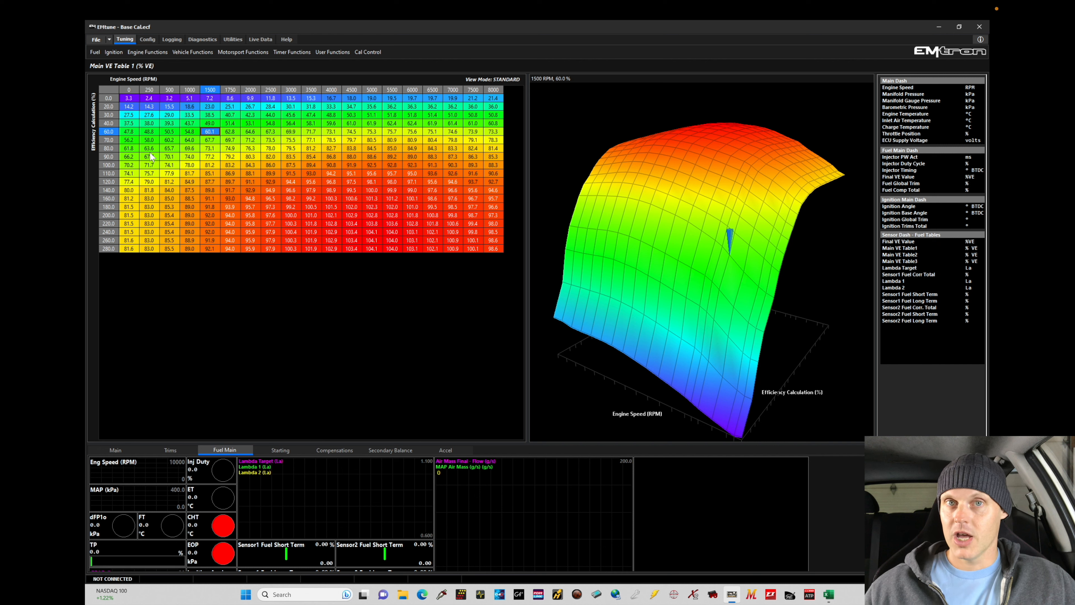
# Set the VE Table Control for the main VE tables to option 6, ON - Z-Axis
pyautogui.click(97, 54)
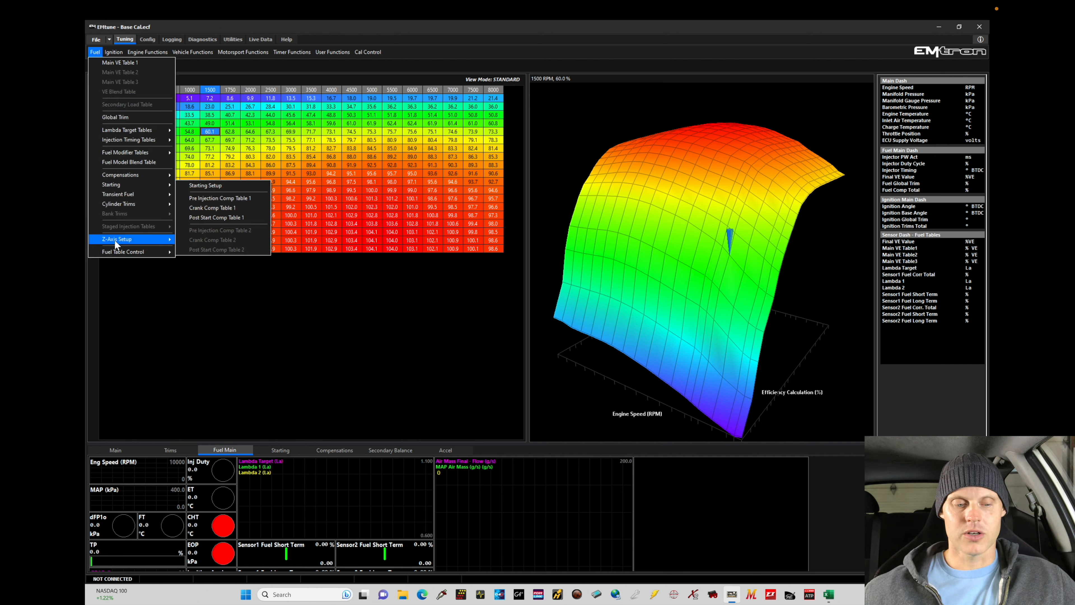
pyautogui.moveTo(118, 253)
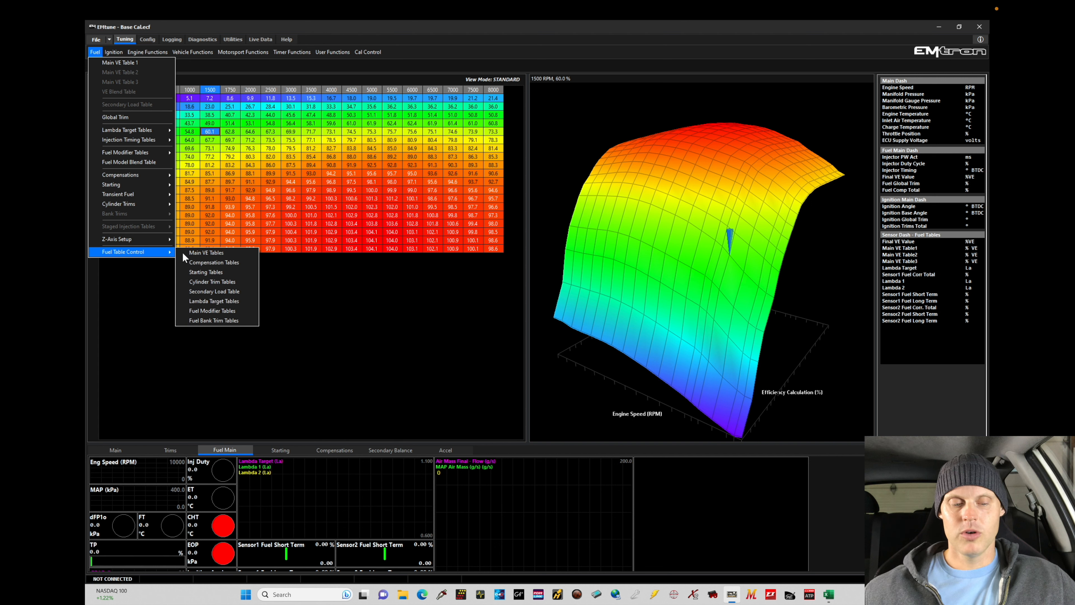
pyautogui.click(199, 254)
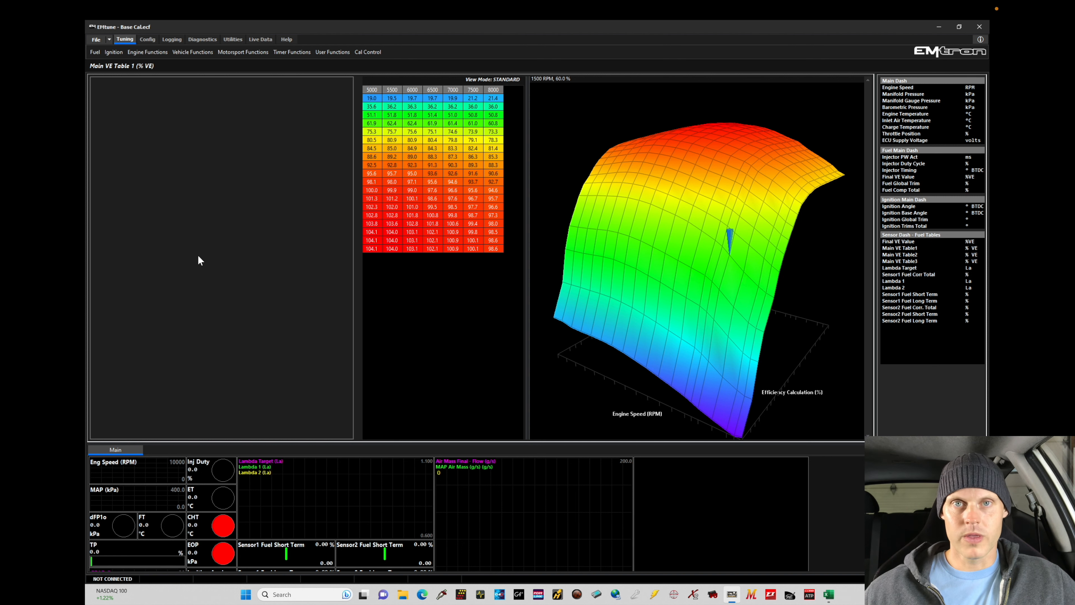
pyautogui.click(199, 81)
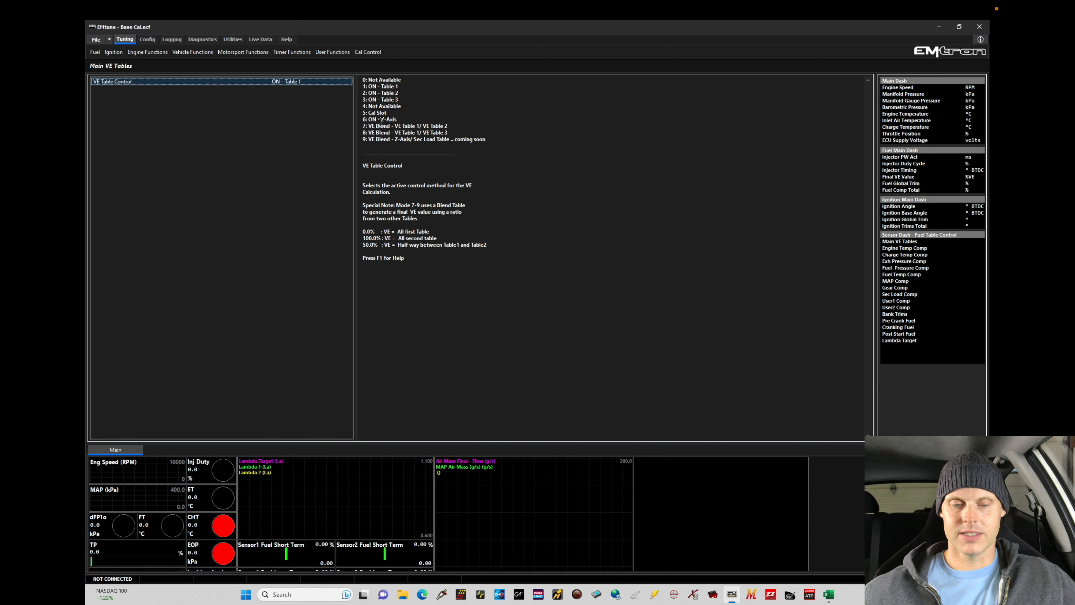
pyautogui.write('6')
pyautogui.press('Return')
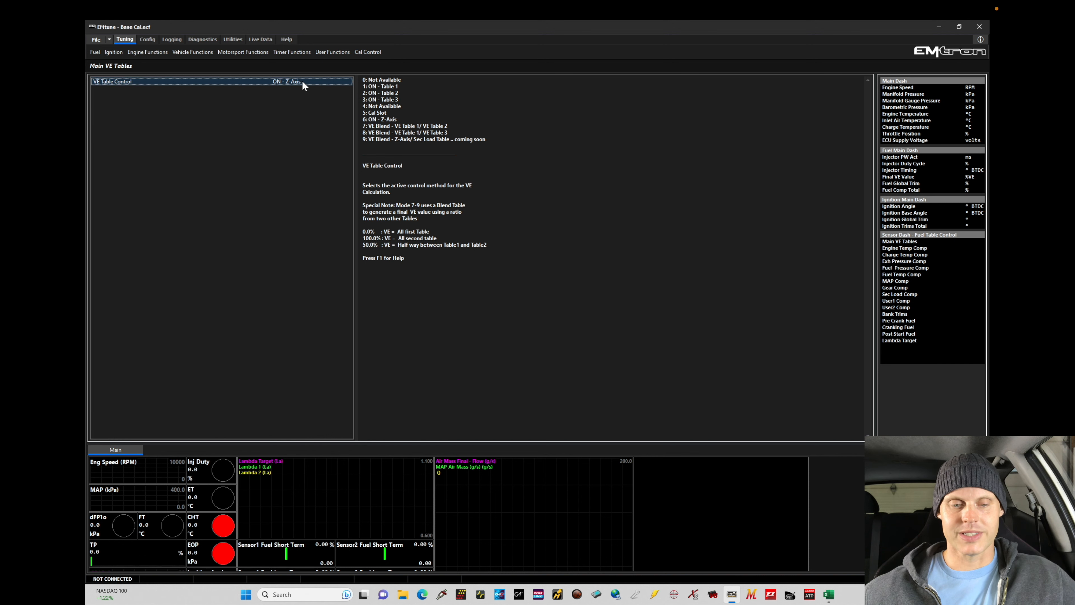
# Bring up Main VE Table 1, then open the Fuel Main Table Z-Axis Setup
pyautogui.click(101, 50)
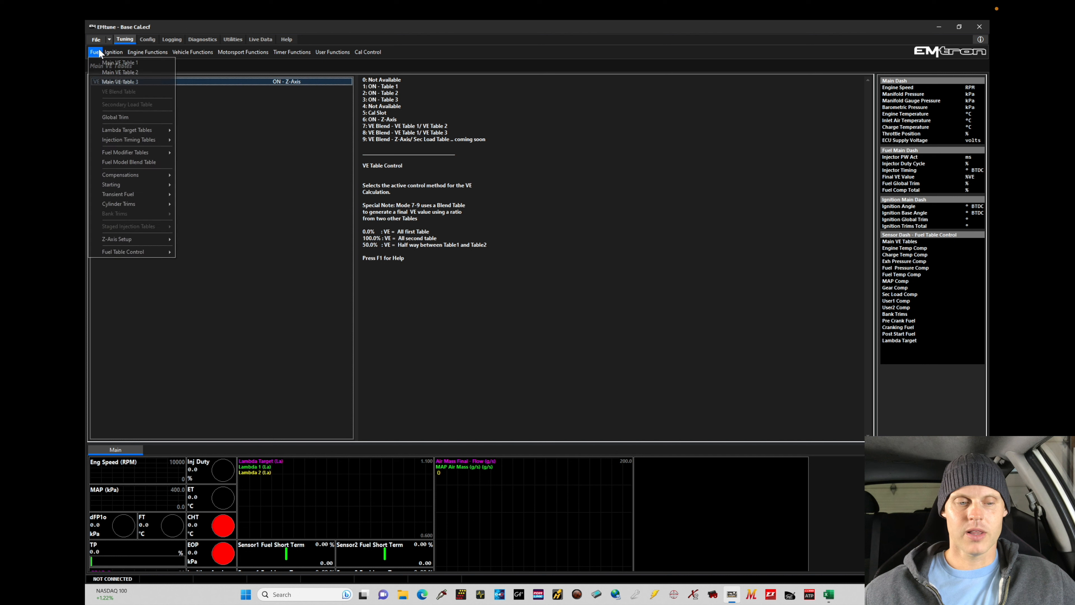
pyautogui.click(99, 62)
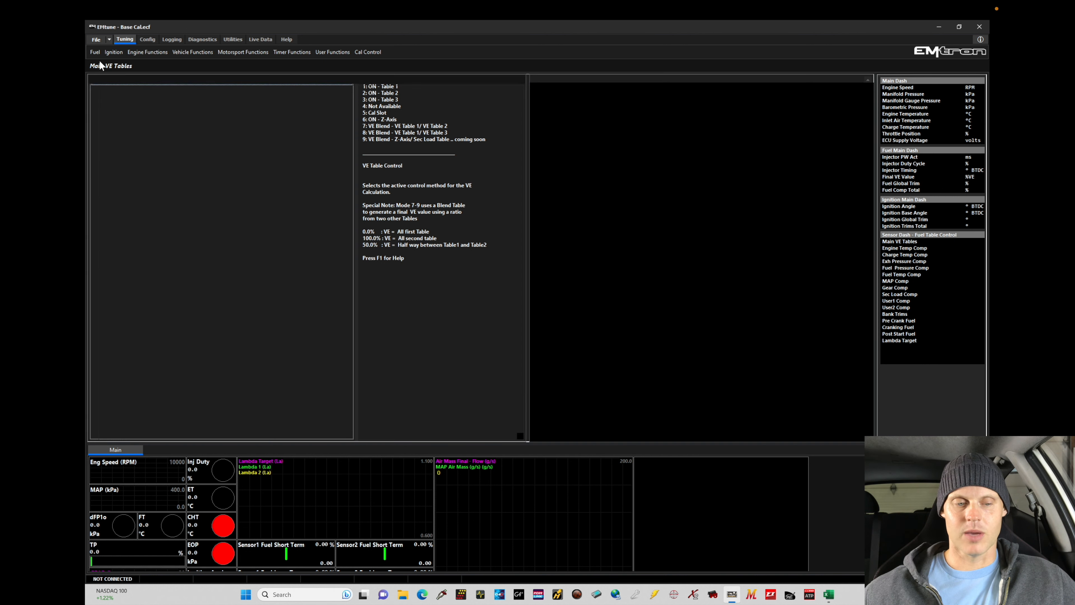
pyautogui.click(97, 53)
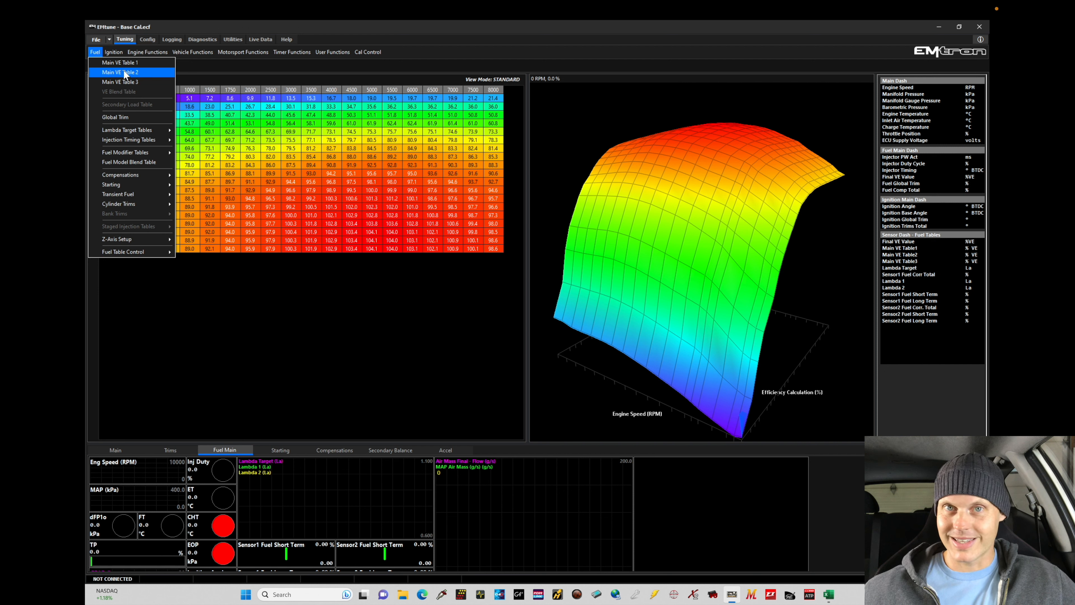
pyautogui.moveTo(132, 240)
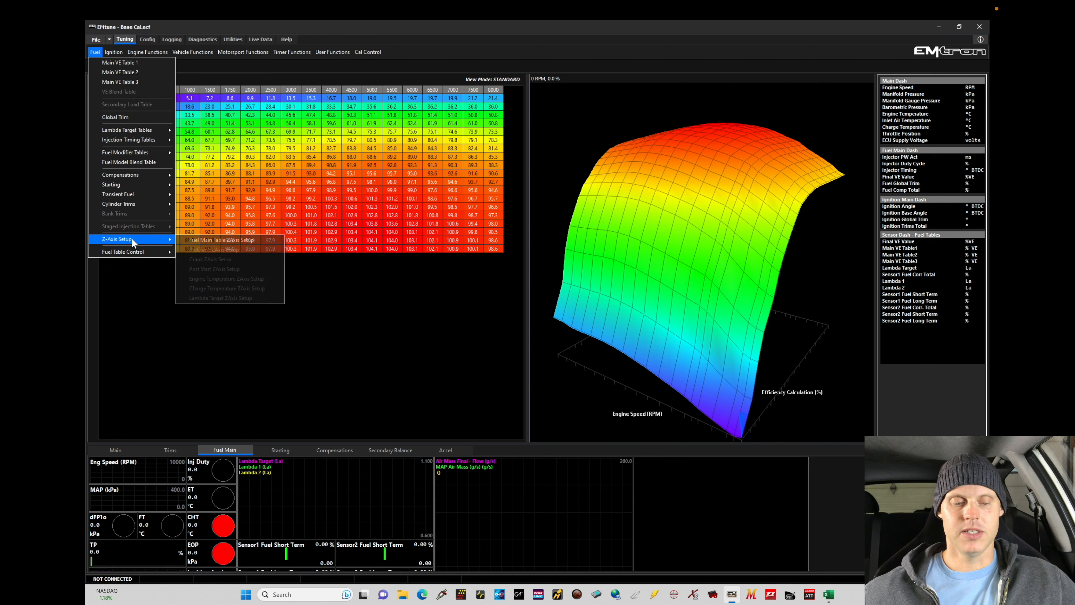
pyautogui.click(183, 240)
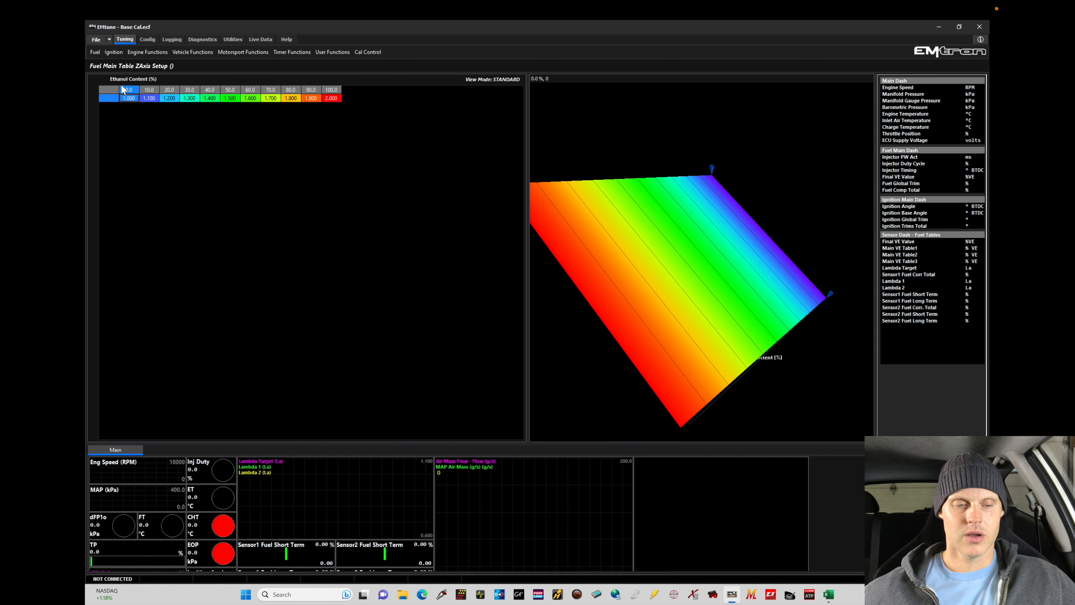
# Assign the CAM Switch Status channel to the Z-axis setup table's X axis in place of Ethanol Content
pyautogui.doubleClick(113, 90)
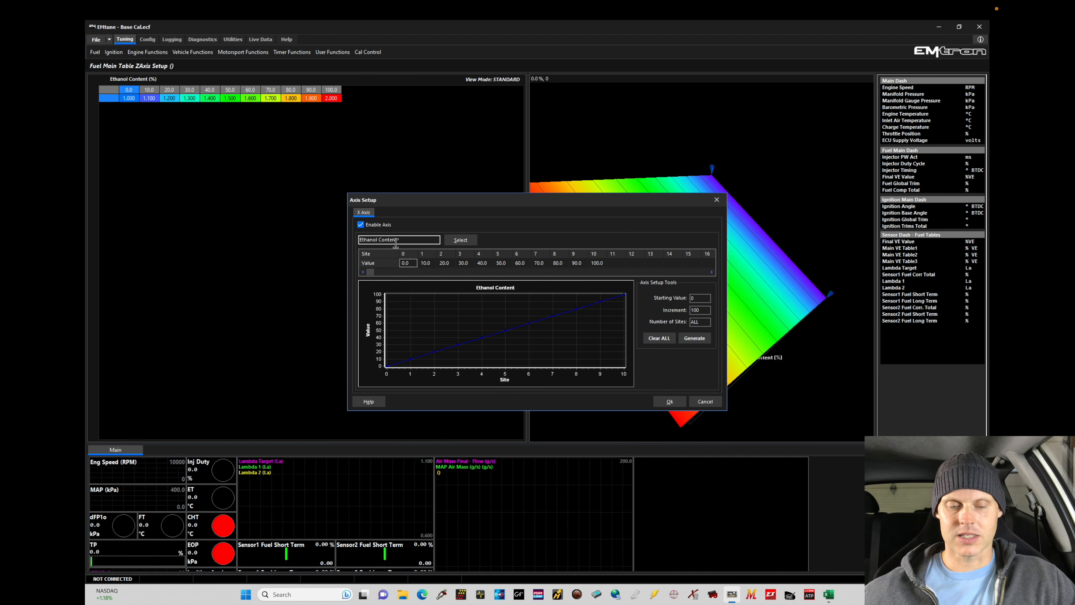
pyautogui.moveTo(436, 202); pyautogui.dragTo(252, 150)
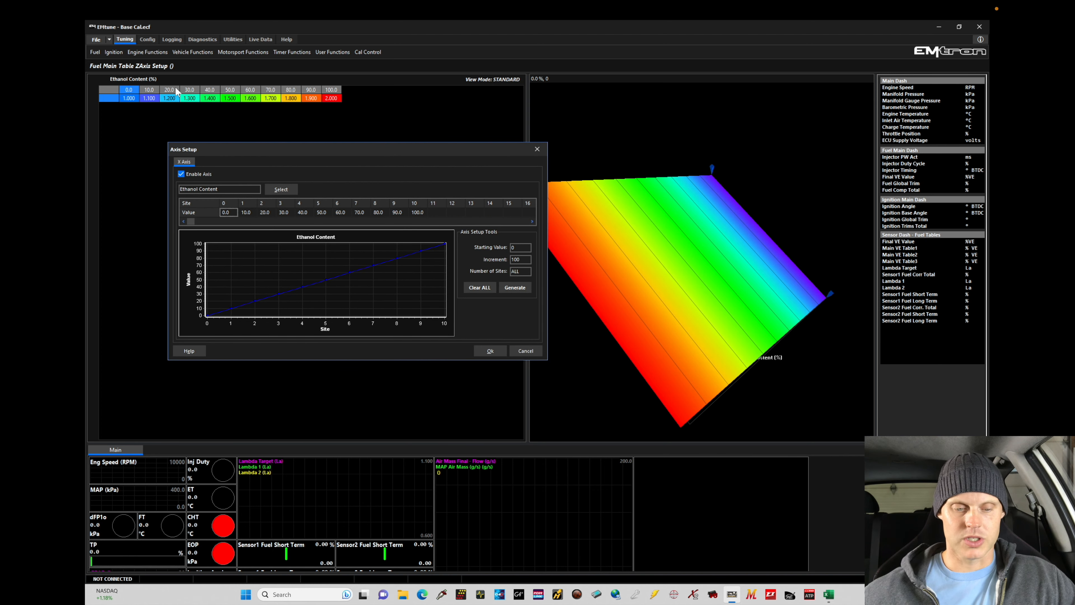
pyautogui.click(281, 189)
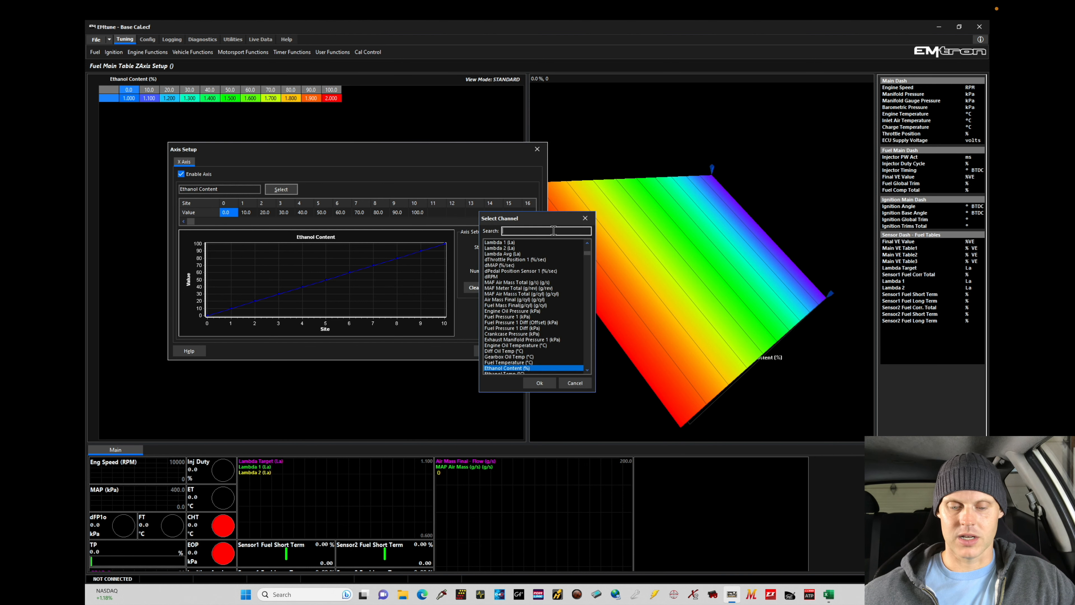
pyautogui.write('cam')
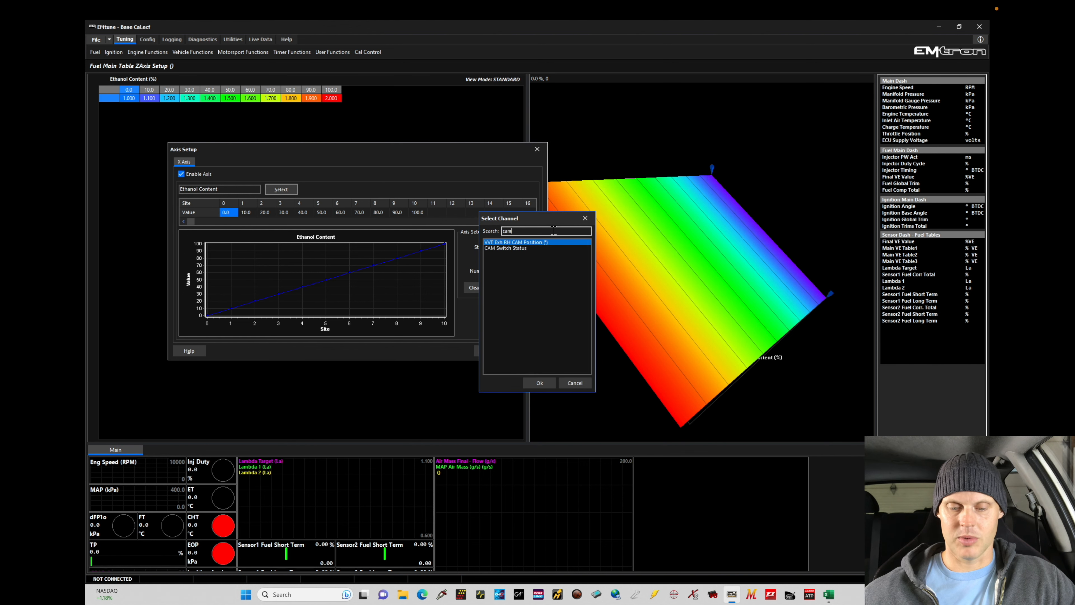
pyautogui.click(522, 249)
pyautogui.click(536, 383)
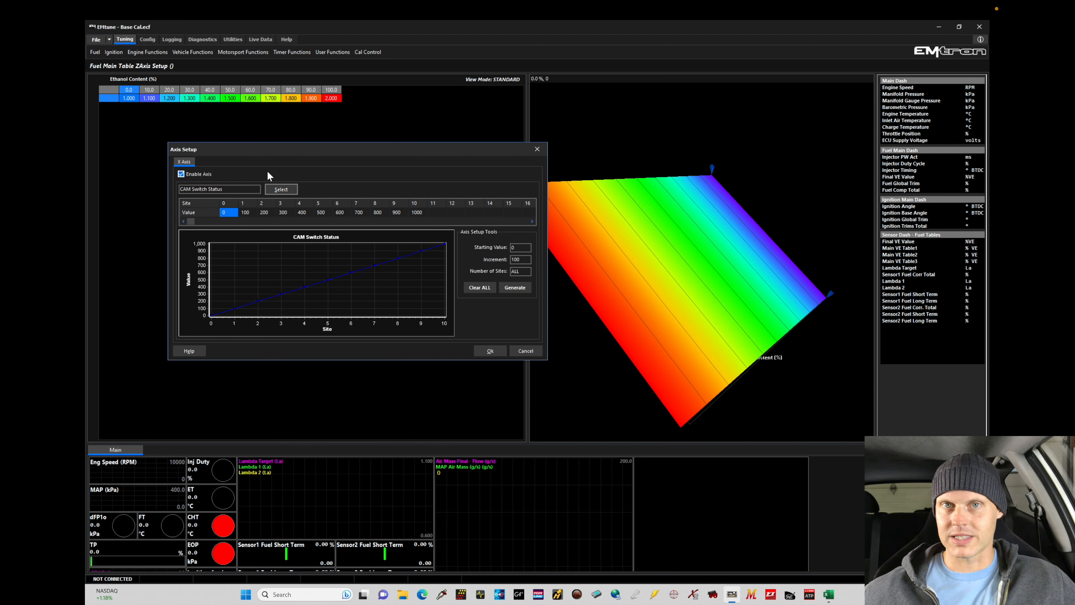
# Clear all existing axis sites, set site 1 to a value of 1, and apply the CAM Switch Status axis
pyautogui.click(234, 211)
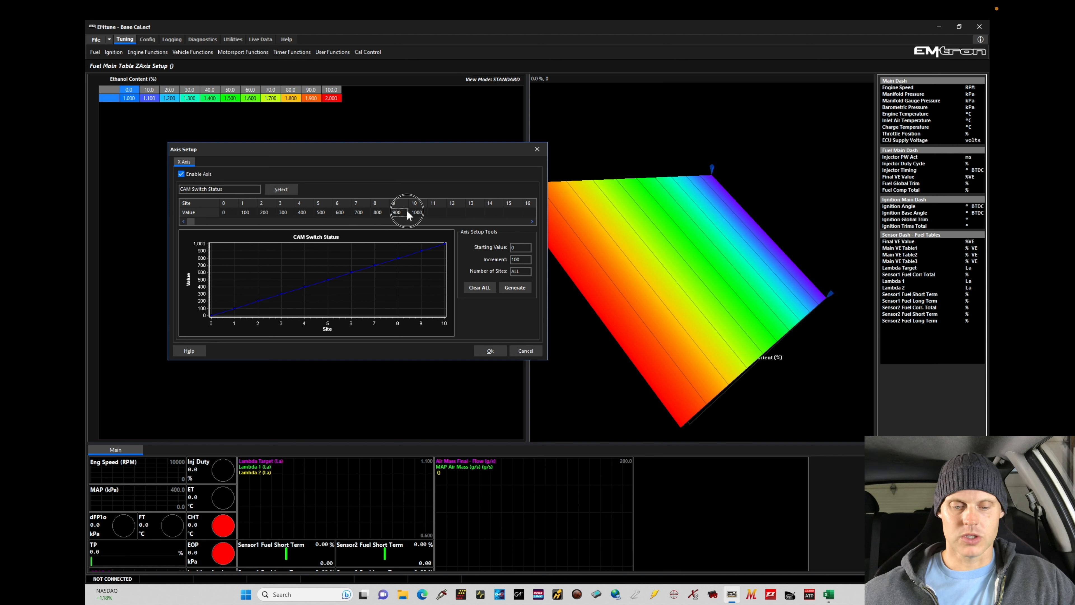
pyautogui.click(480, 287)
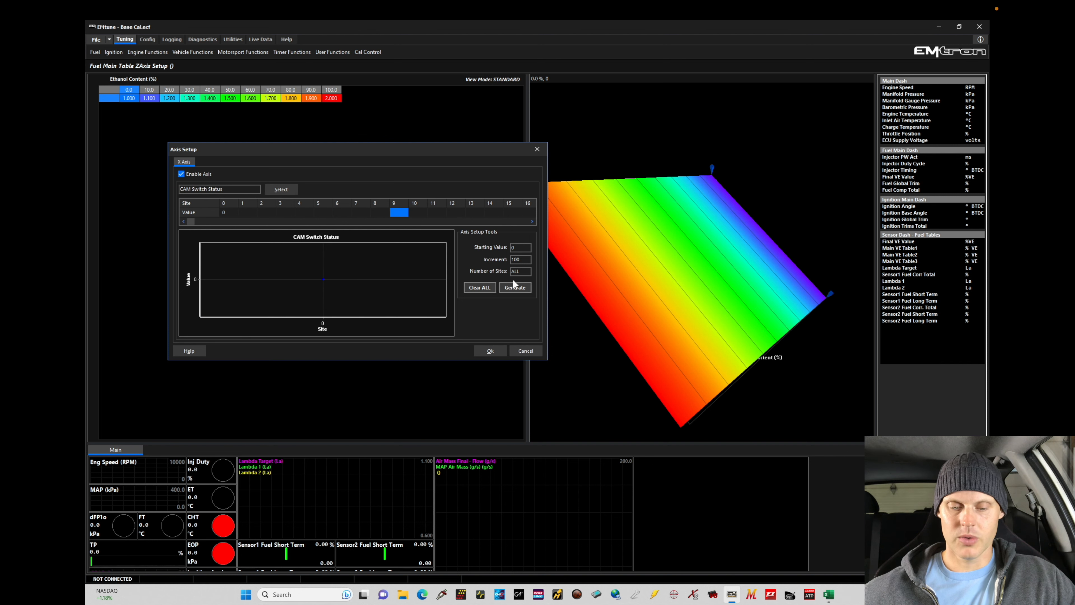
pyautogui.click(276, 221)
pyautogui.click(377, 220)
pyautogui.moveTo(404, 209); pyautogui.dragTo(176, 211)
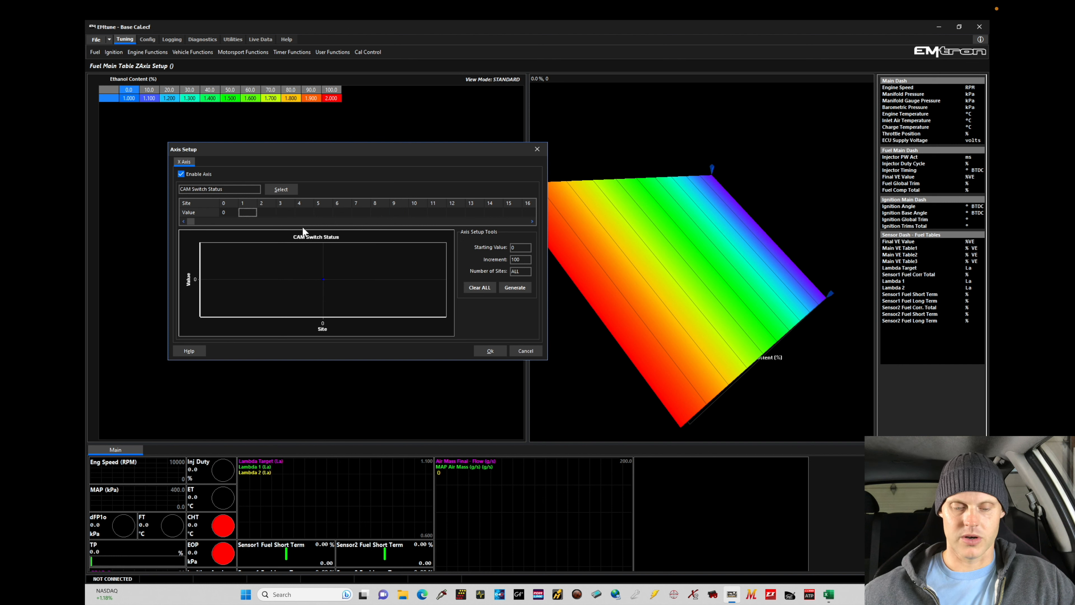
pyautogui.write('1')
pyautogui.press('Return')
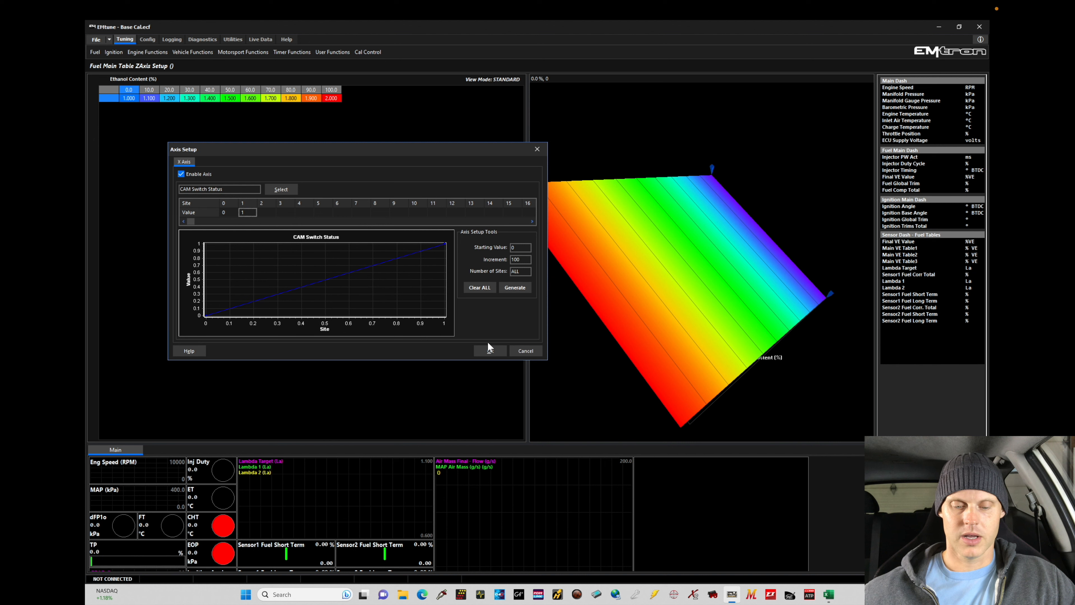
pyautogui.click(488, 349)
pyautogui.click(578, 338)
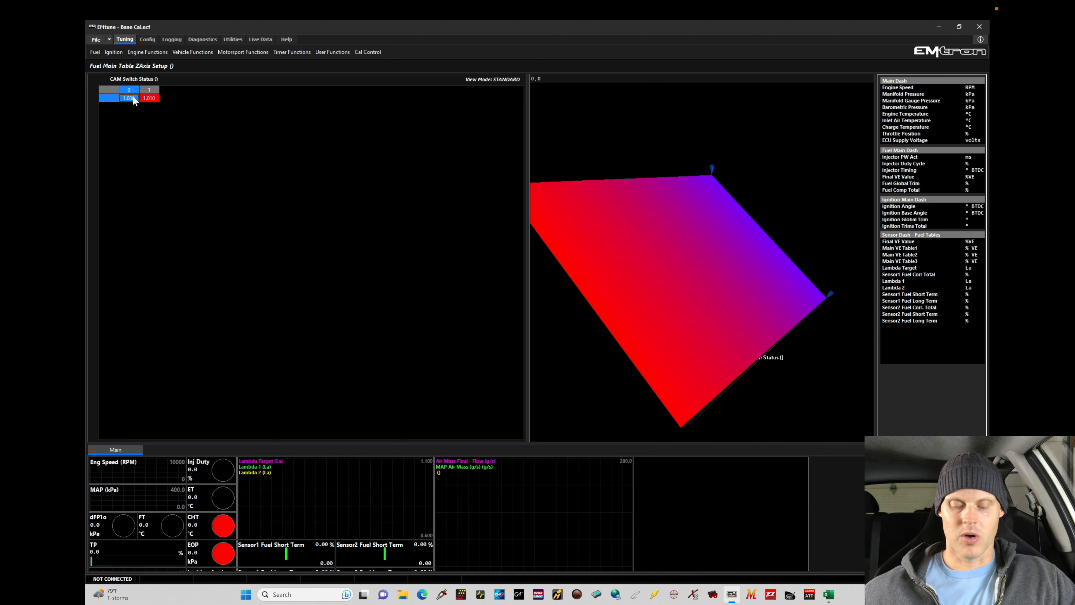
# Set the Z-axis table value for CAM Switch Status 1 to 2
pyautogui.press('a')
pyautogui.press('Return')
pyautogui.click(148, 100)
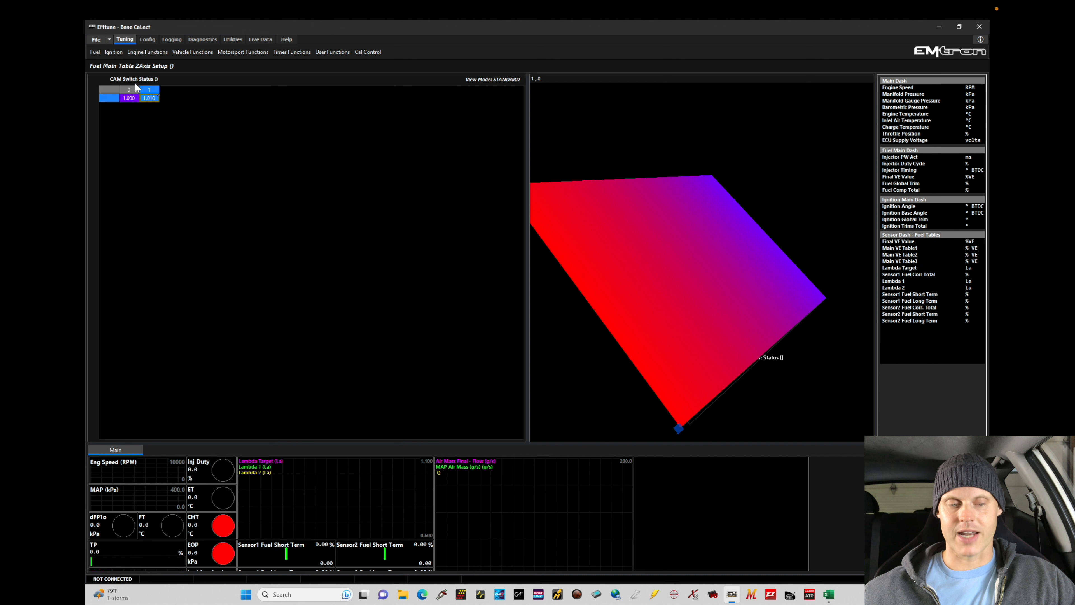
pyautogui.click(127, 98)
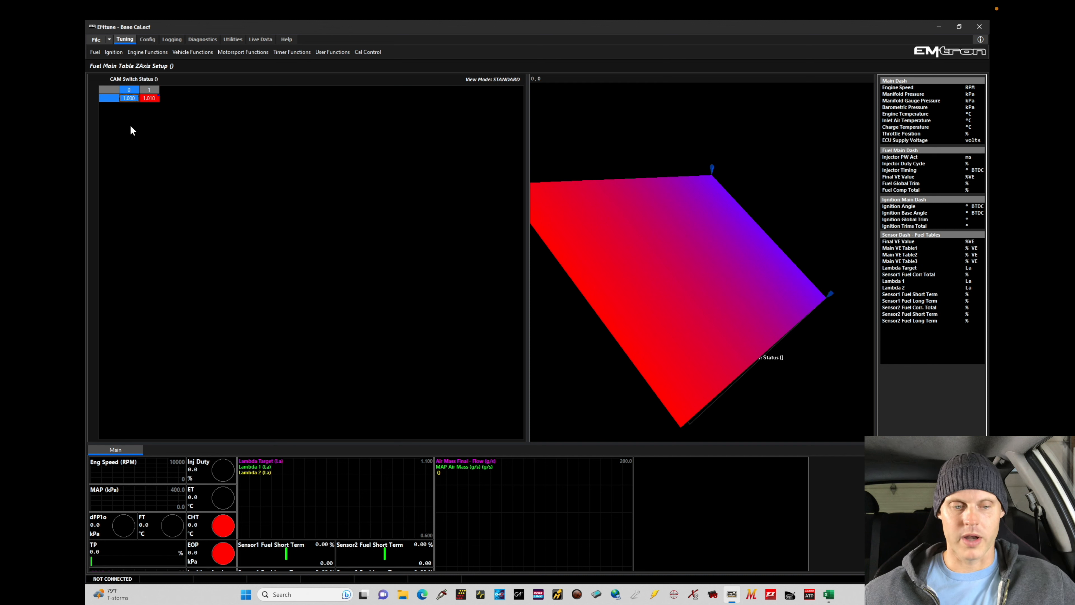
pyautogui.click(155, 96)
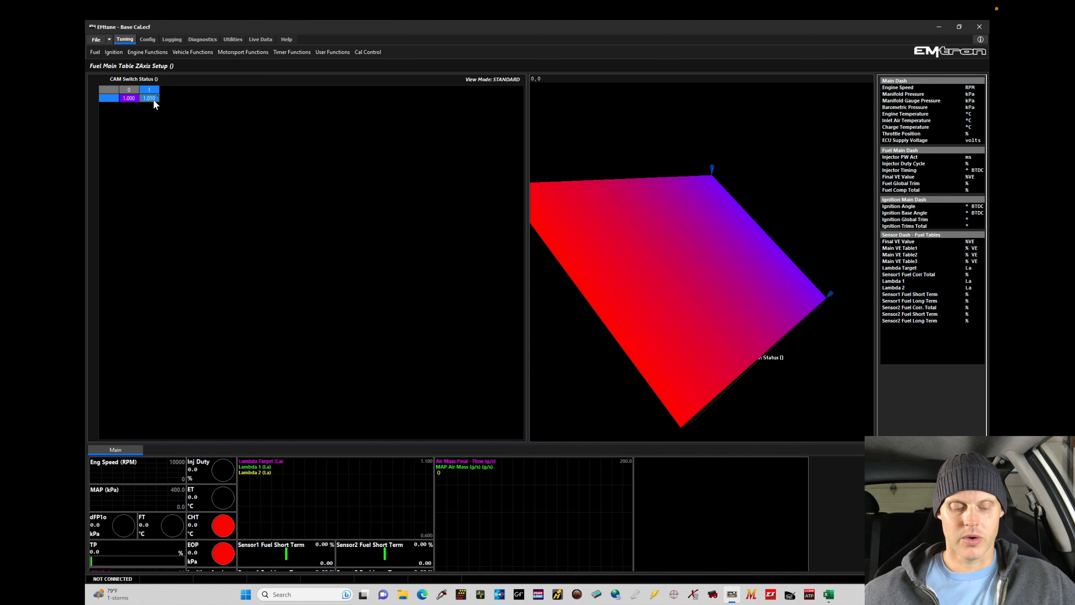
pyautogui.write('2')
pyautogui.press('Return')
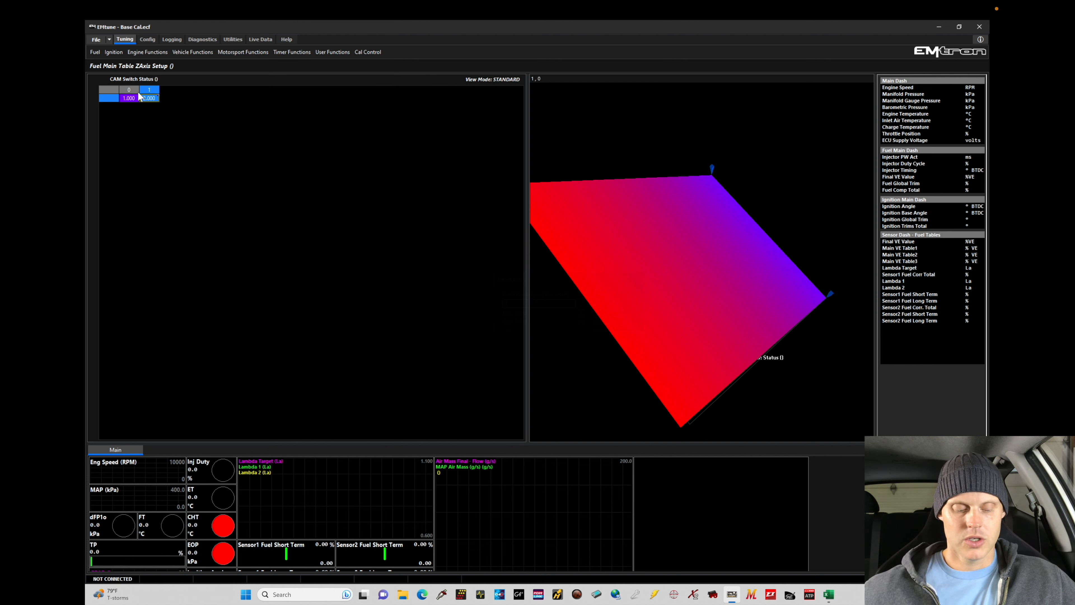
# View Main VE Table 1, Main VE Table 2 and Main VE Table 3 one after another
pyautogui.hotkey('alt', 'f')
pyautogui.press('z')
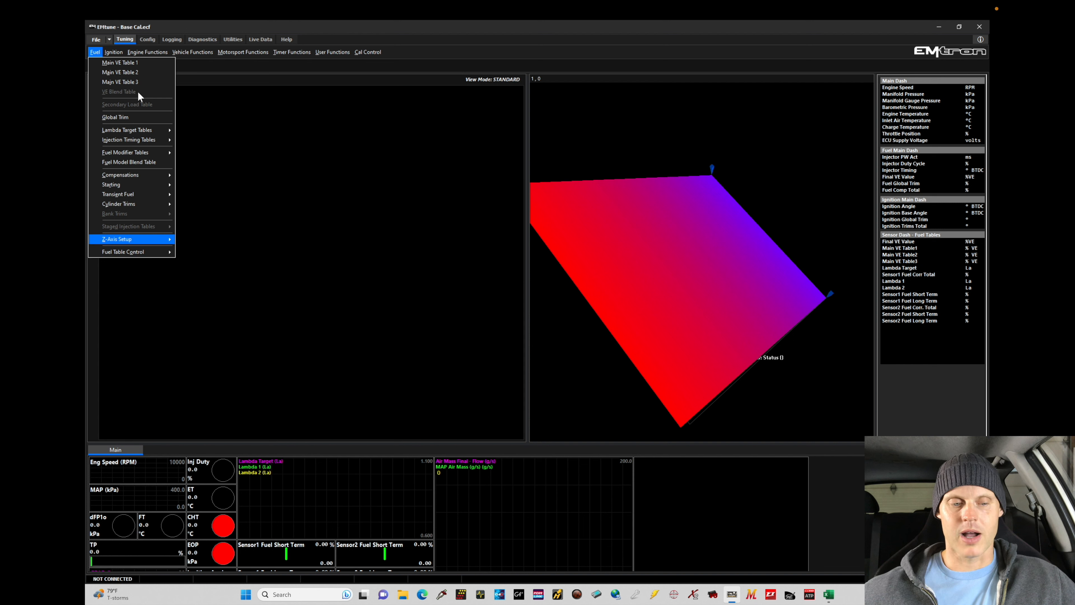
pyautogui.click(140, 62)
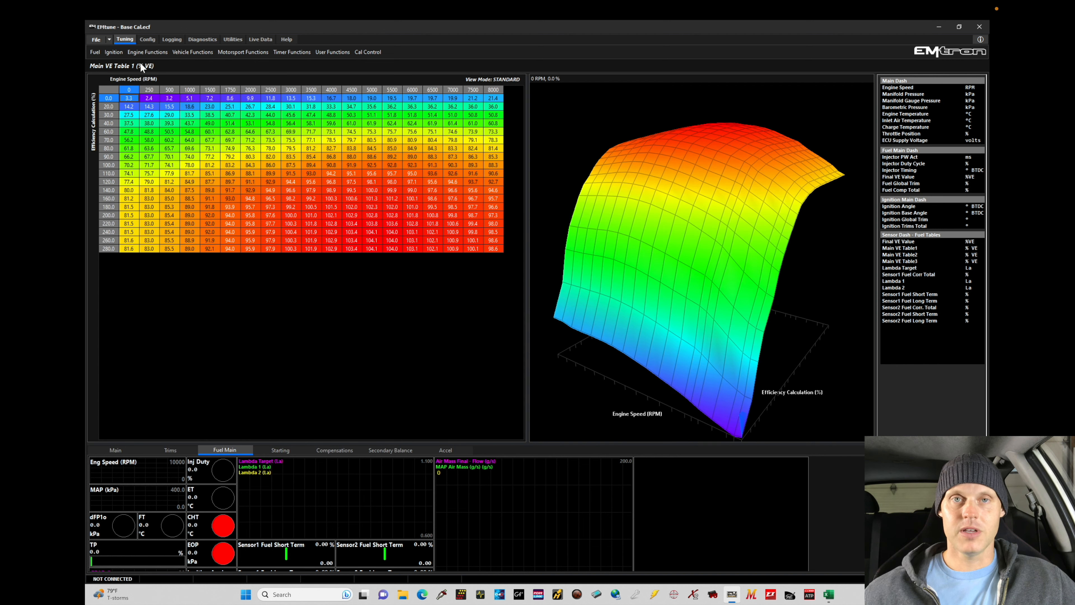
pyautogui.hotkey('alt', 'f')
pyautogui.press('Down')
pyautogui.press('Return')
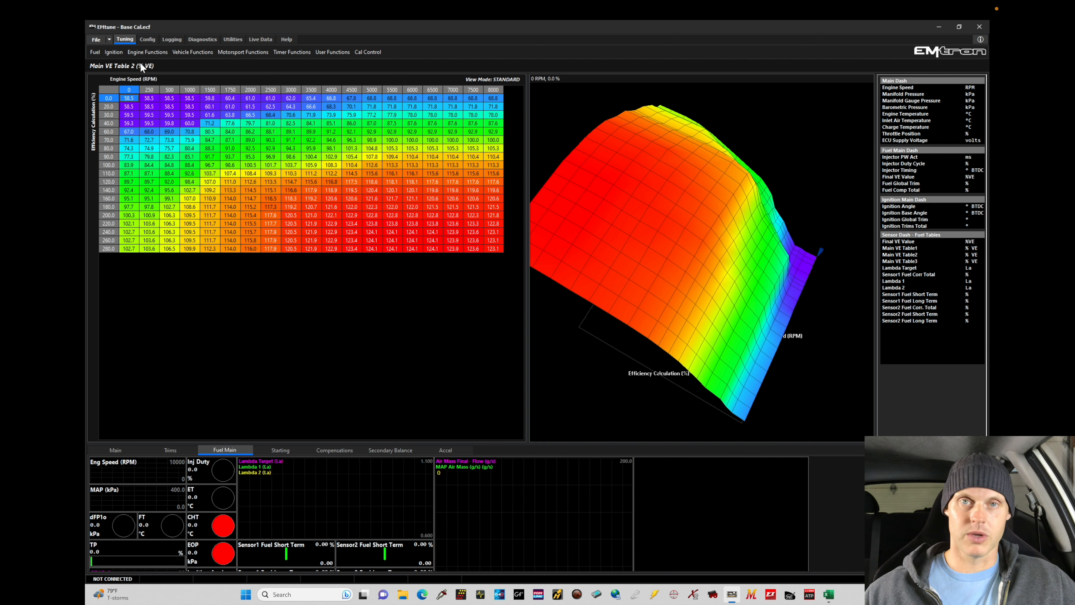
pyautogui.hotkey('alt', 'f')
pyautogui.press('Down')
pyautogui.press('Return')
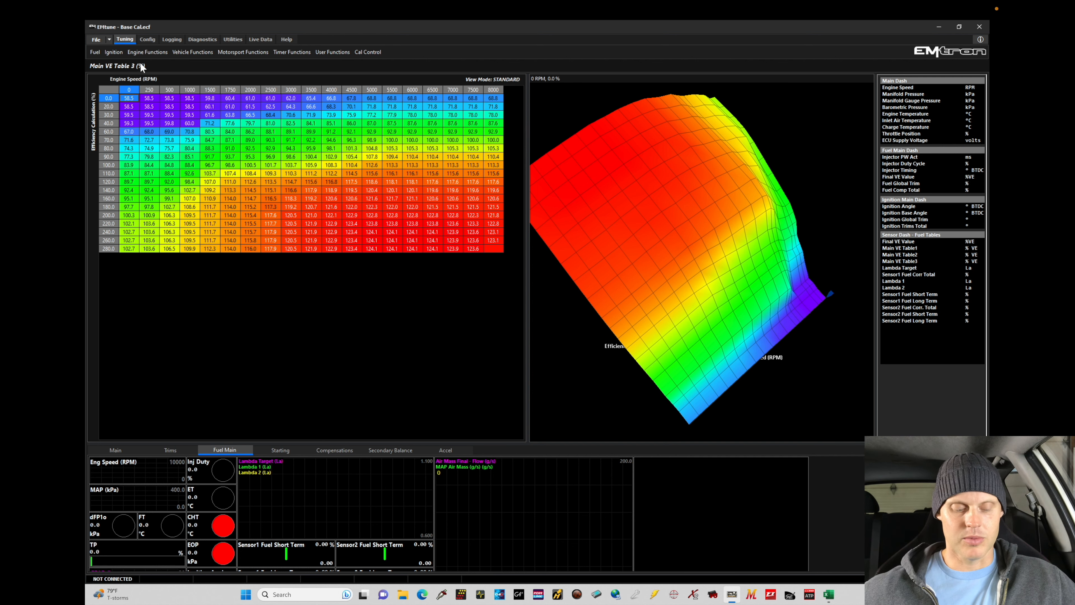
# Return to Main VE Table 1 and open the setup of its Engine Speed axis
pyautogui.hotkey('alt', 'f')
pyautogui.press('Up')
pyautogui.click(140, 62)
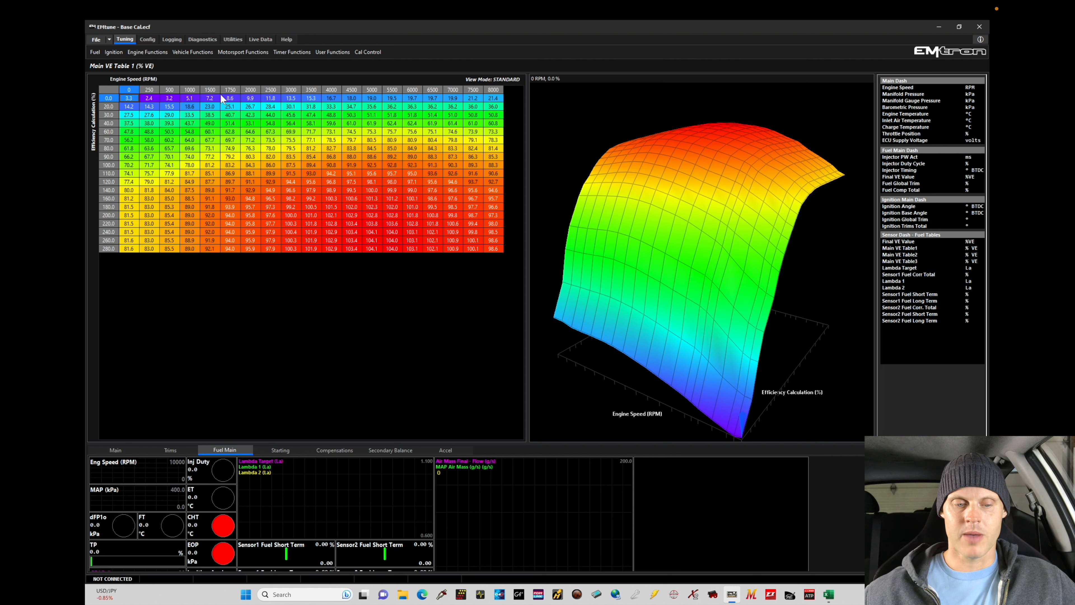
pyautogui.click(233, 168)
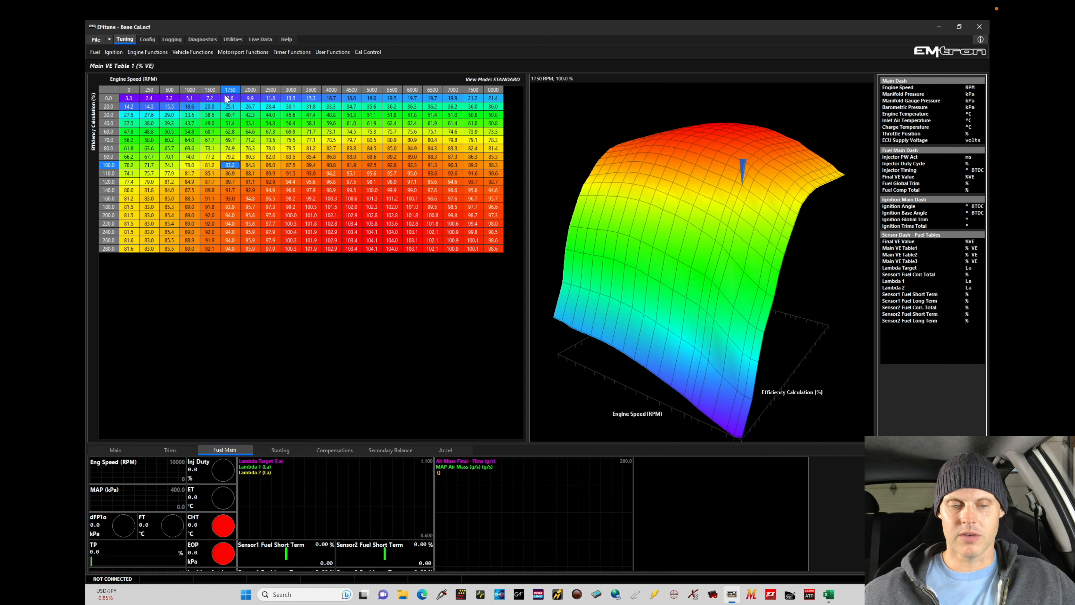
pyautogui.press('x')
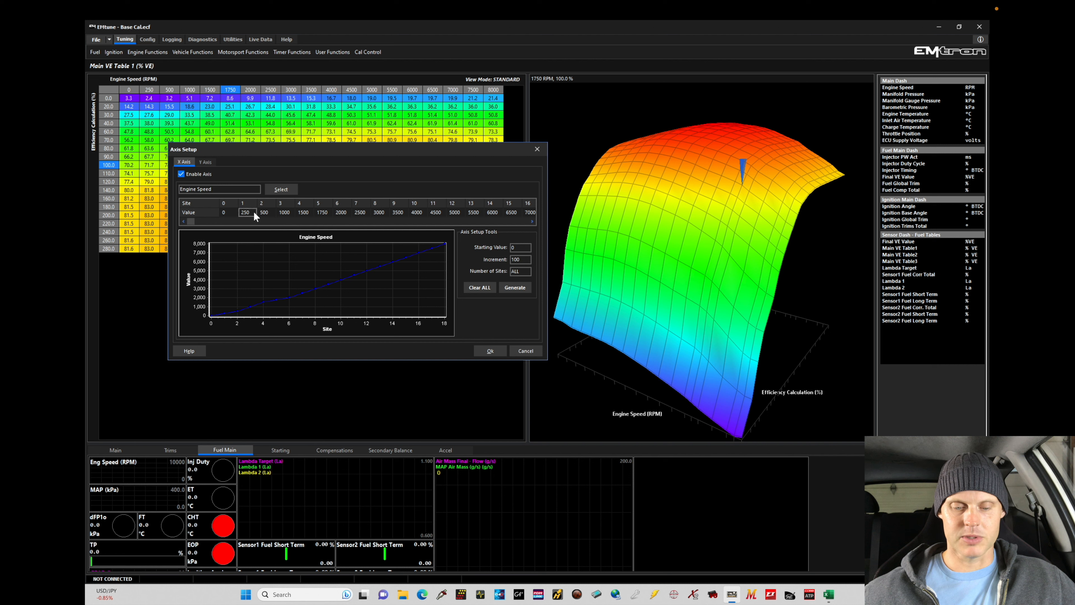
# Clear all Engine Speed axis sites and generate 15 sites starting at 0 in increments of 500 RPM
pyautogui.click(480, 287)
pyautogui.moveTo(527, 259); pyautogui.dragTo(504, 261)
pyautogui.write('500')
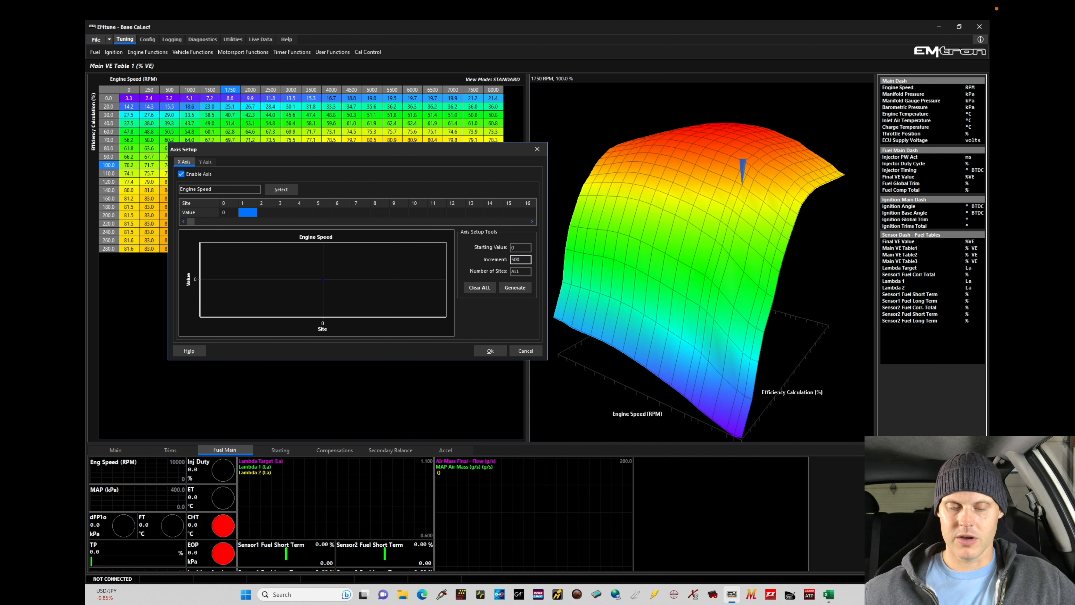
pyautogui.moveTo(523, 272); pyautogui.dragTo(502, 276)
pyautogui.write('15')
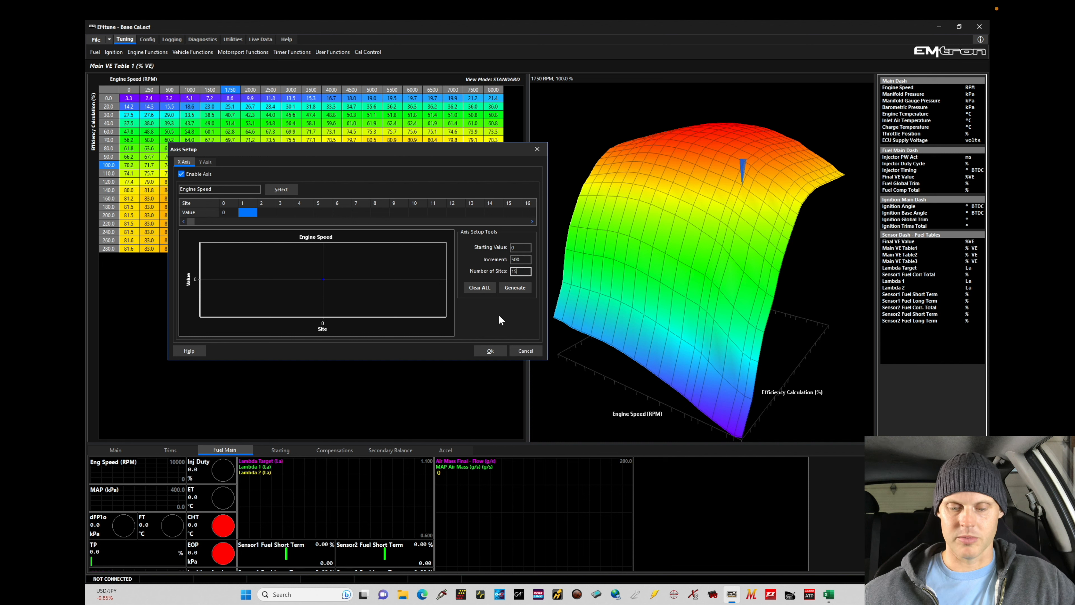
pyautogui.click(514, 288)
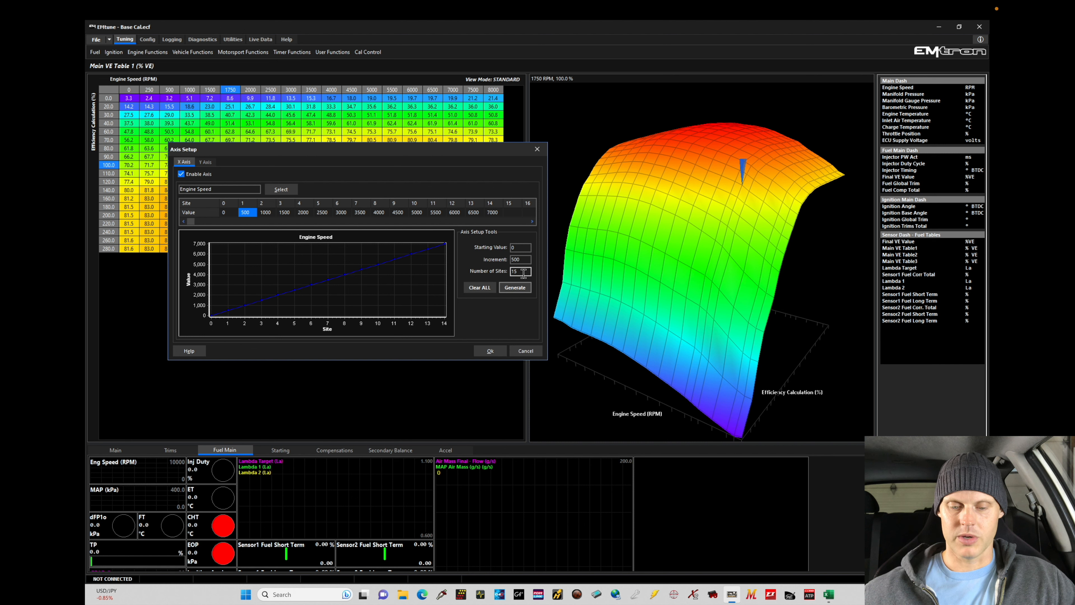
# Regenerate the Engine Speed axis with 17 sites
pyautogui.moveTo(525, 272); pyautogui.dragTo(495, 275)
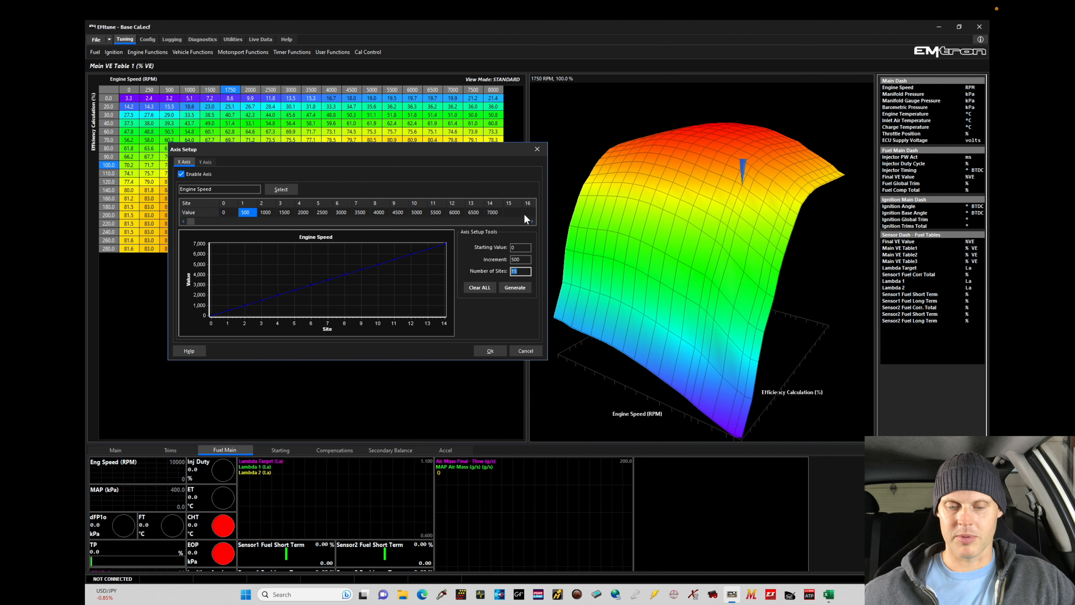
pyautogui.write('17')
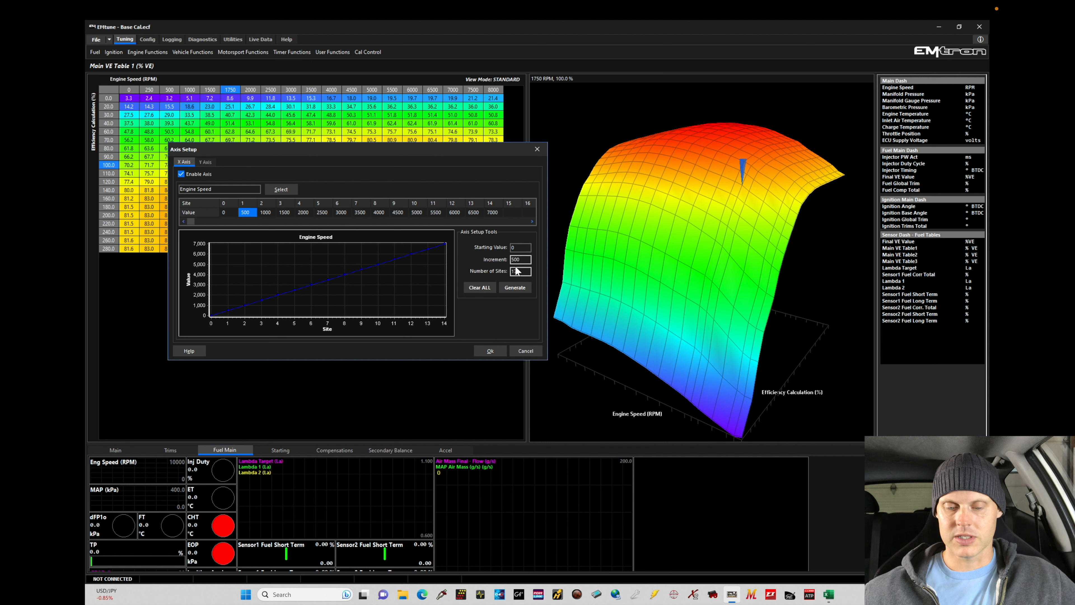
pyautogui.click(516, 288)
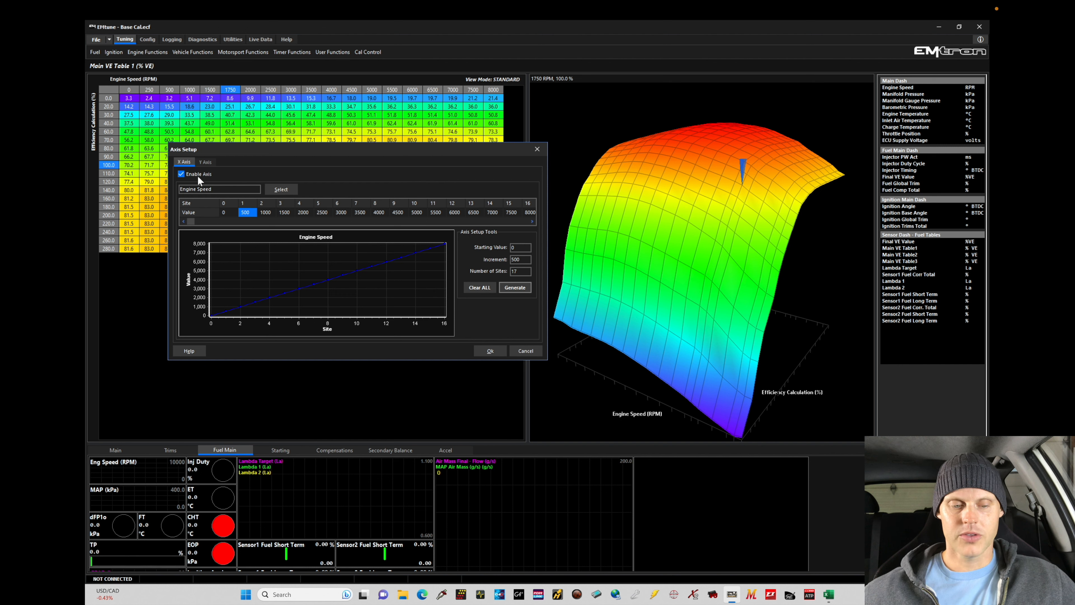
# Clear the Efficiency Calculation axis on the Y axis and generate 17 sites from 0 in increments of 5
pyautogui.click(206, 162)
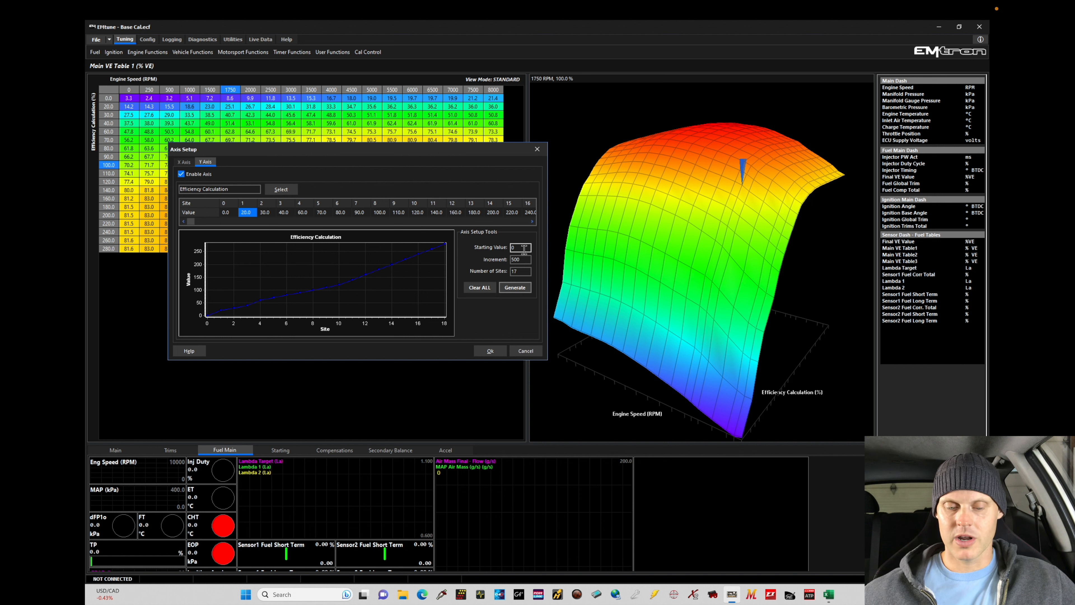
pyautogui.doubleClick(518, 259)
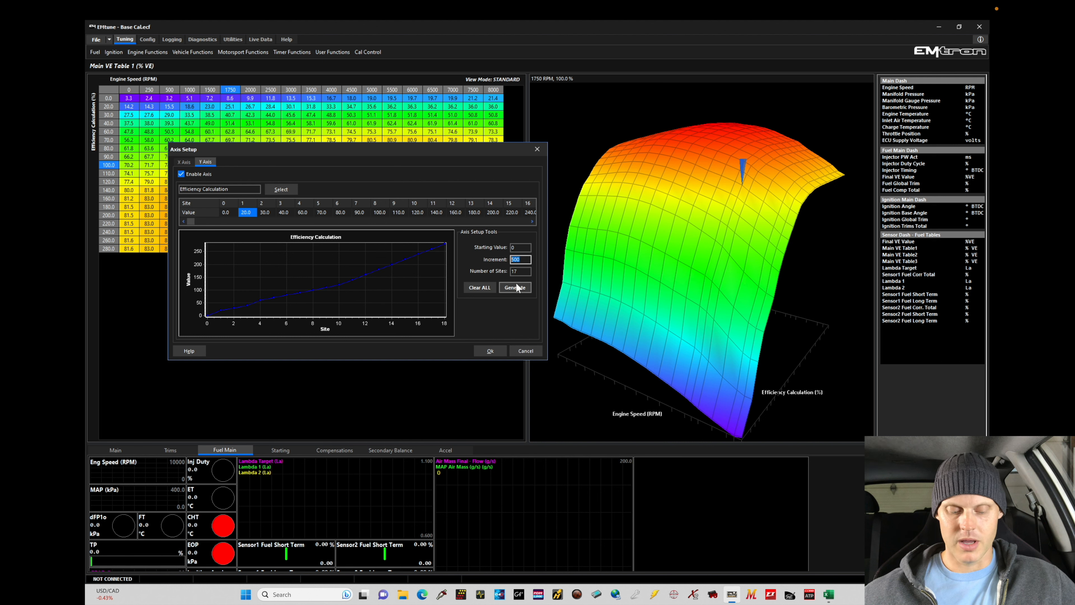
pyautogui.write('5')
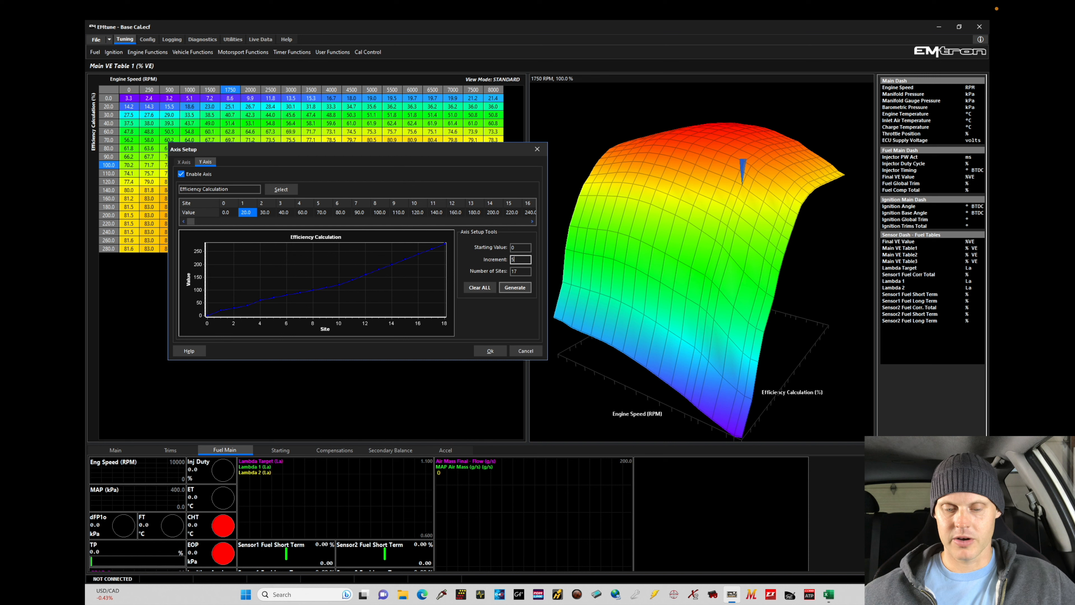
pyautogui.click(484, 287)
pyautogui.click(514, 287)
pyautogui.click(532, 221)
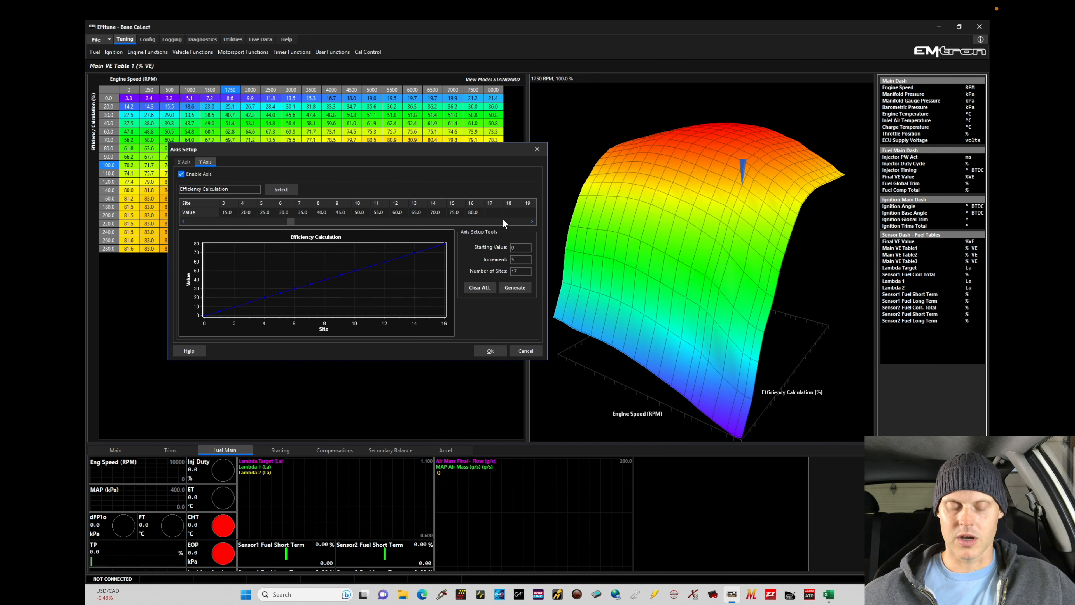
# Regenerate the Efficiency Calculation axis with 20 sites and check its last sites
pyautogui.doubleClick(512, 271)
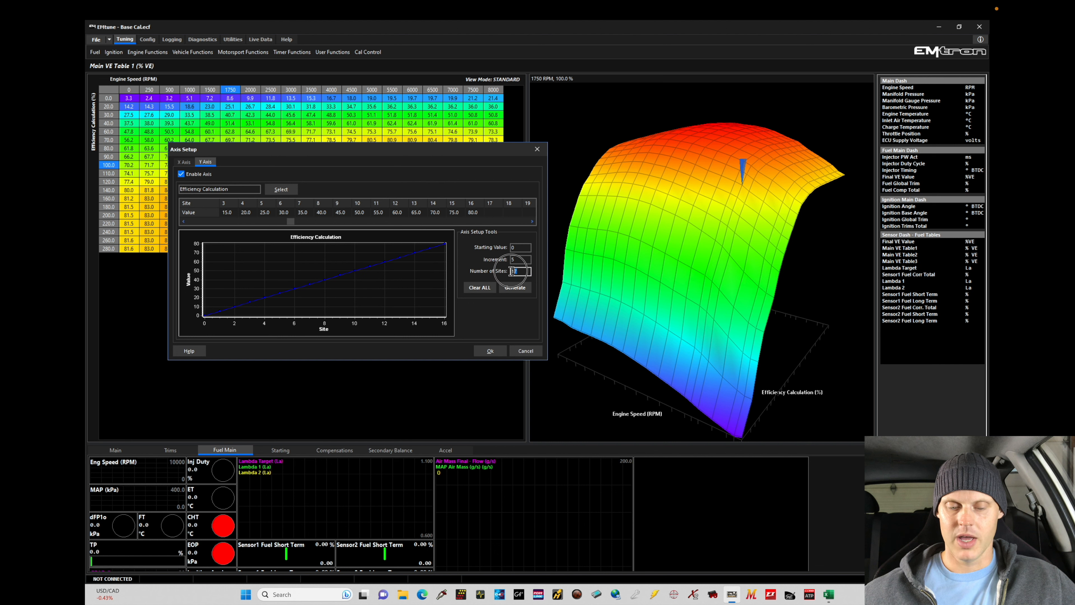
pyautogui.write('20')
pyautogui.click(515, 287)
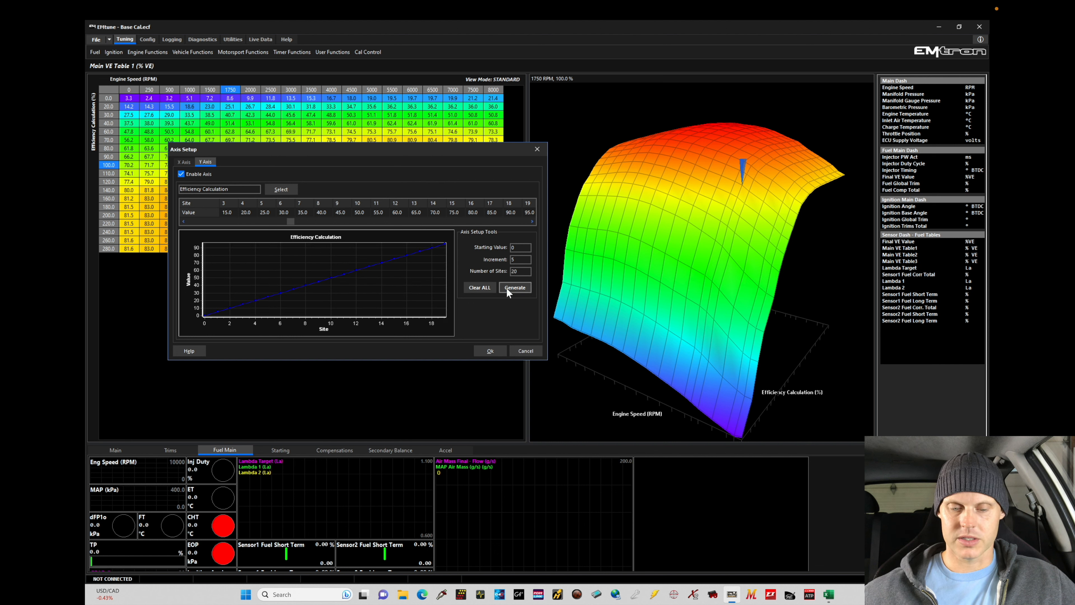
pyautogui.click(532, 222)
pyautogui.click(532, 221)
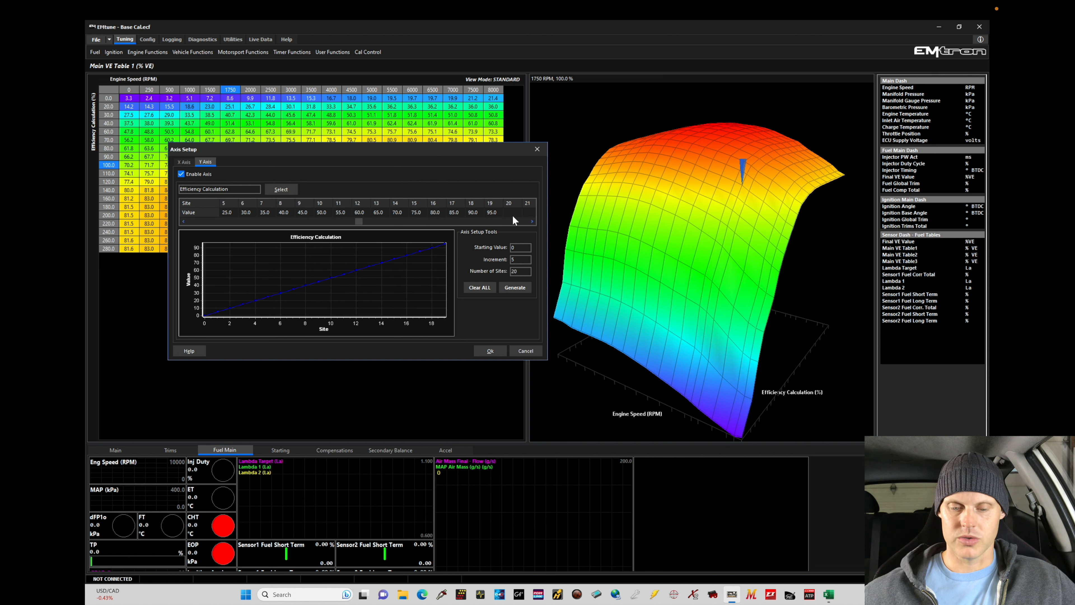
# Regenerate the Efficiency Calculation axis with 21 sites and apply the axis setup to Main VE Table 1
pyautogui.doubleClick(512, 270)
pyautogui.write('21')
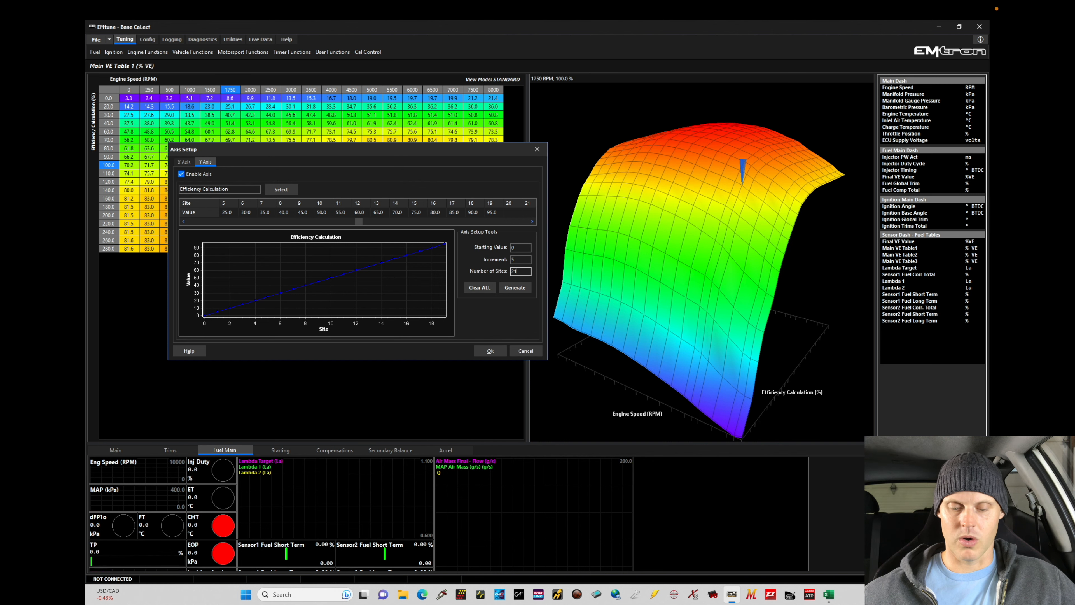
pyautogui.click(510, 289)
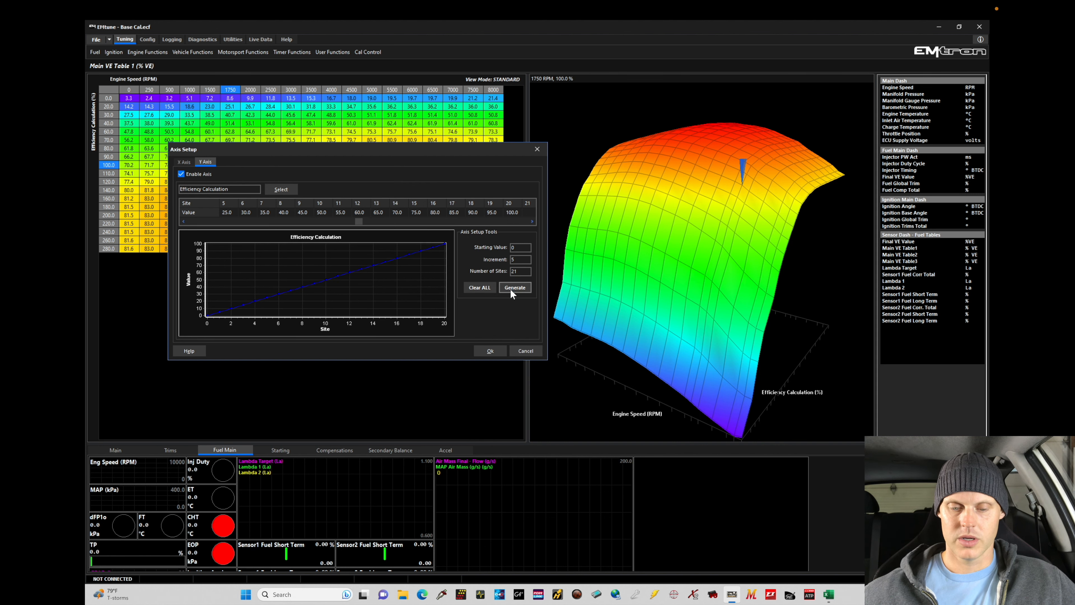
pyautogui.click(491, 353)
pyautogui.click(574, 337)
pyautogui.click(288, 193)
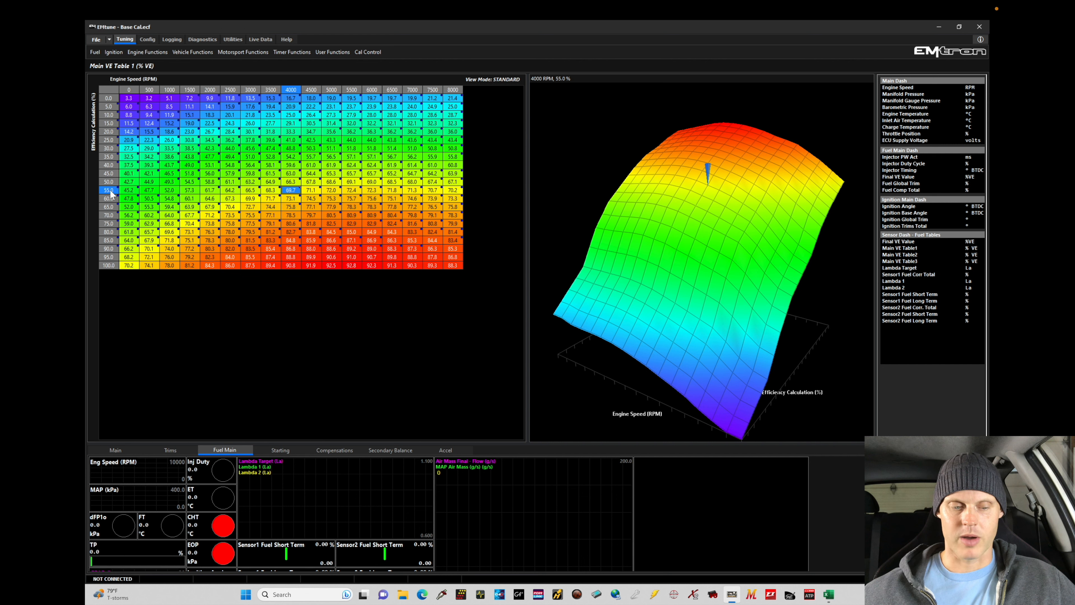
# Reopen the Efficiency Calculation axis setup and generate 16 sites from 0 in increments of 5
pyautogui.click(109, 106)
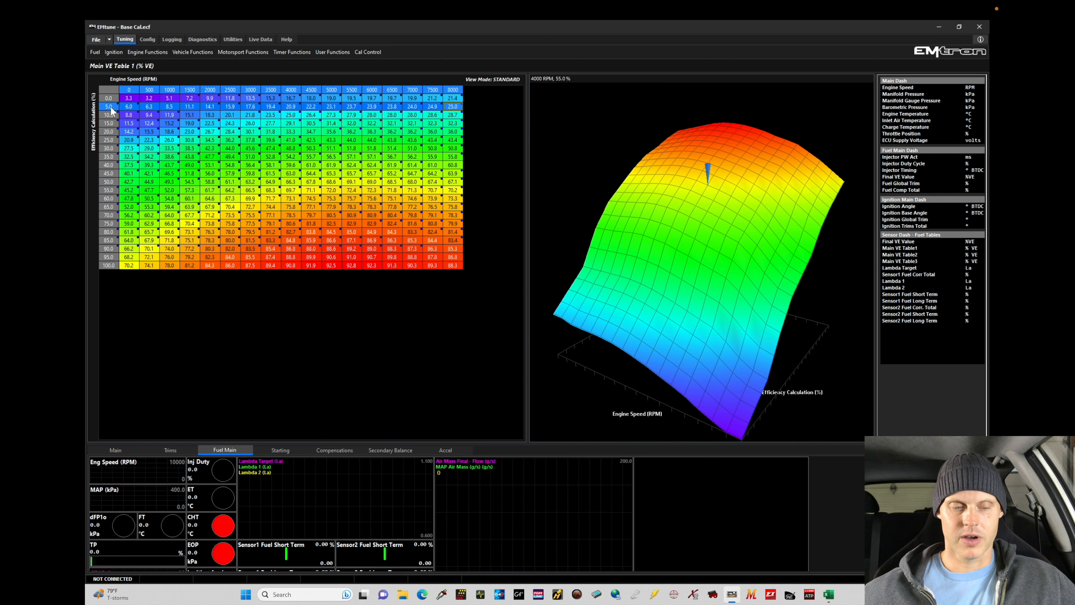
pyautogui.doubleClick(109, 107)
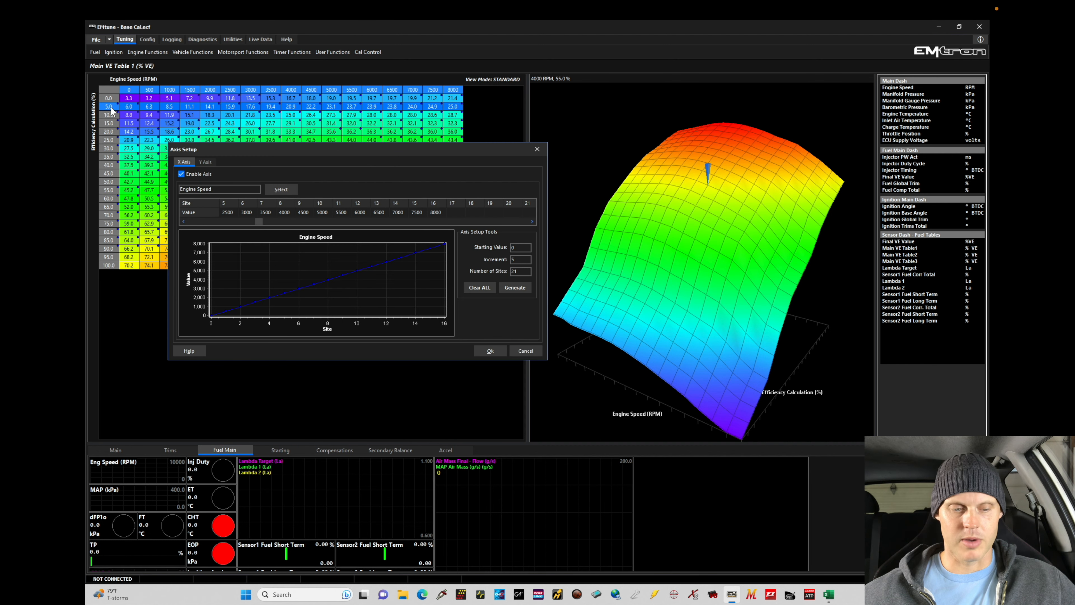
pyautogui.click(205, 161)
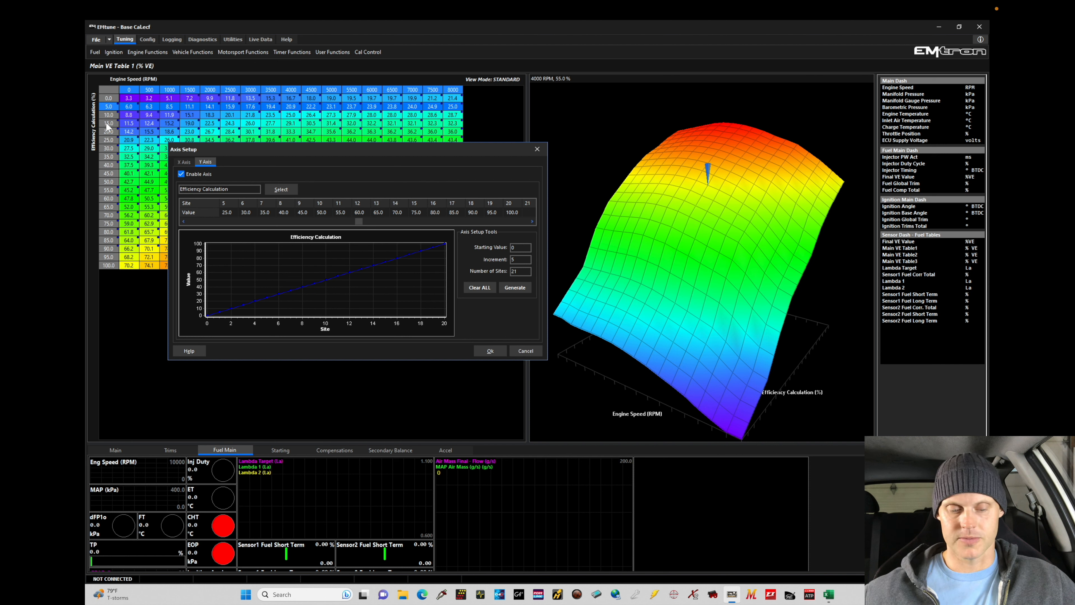
pyautogui.moveTo(519, 272); pyautogui.dragTo(499, 273)
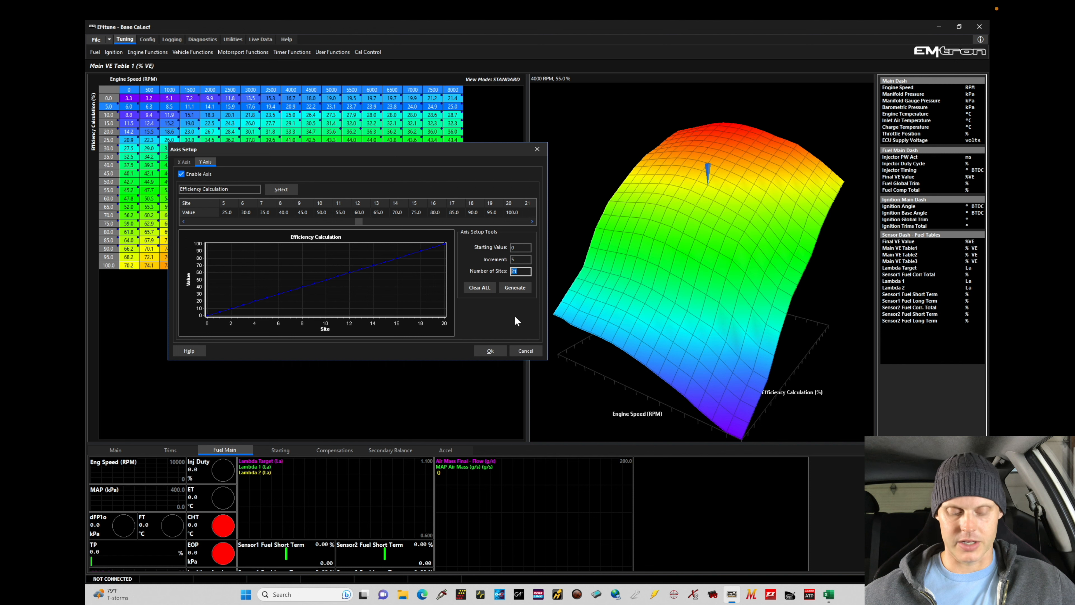
pyautogui.write('16')
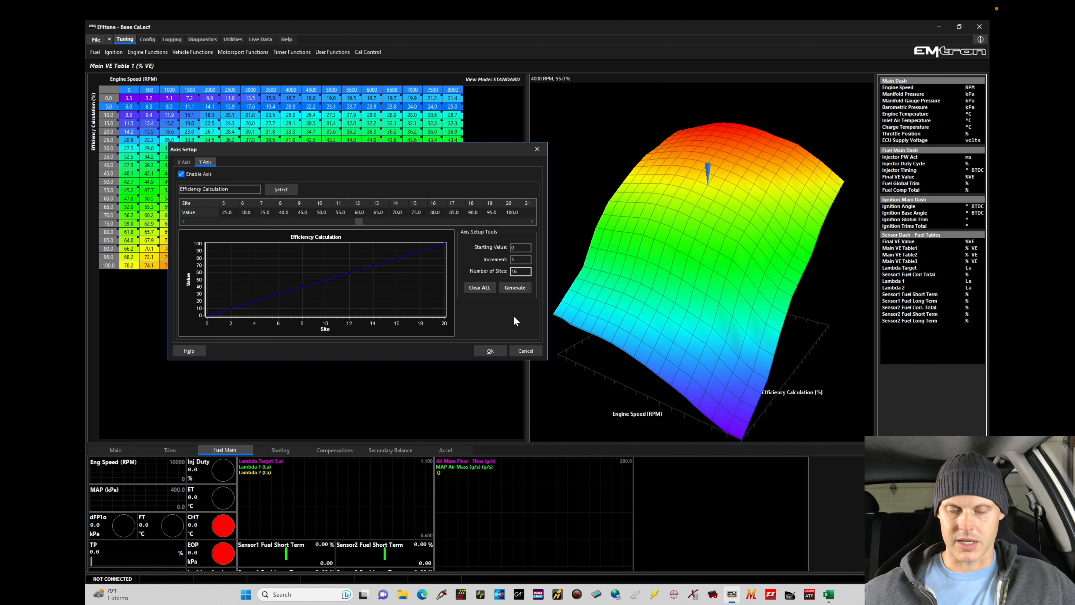
pyautogui.click(514, 290)
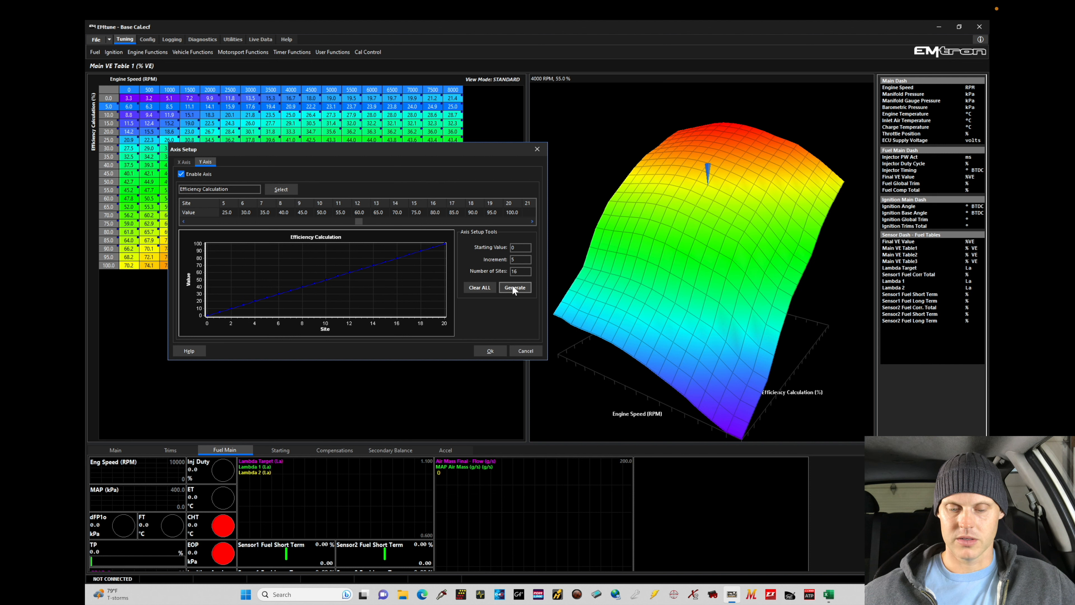
pyautogui.click(514, 290)
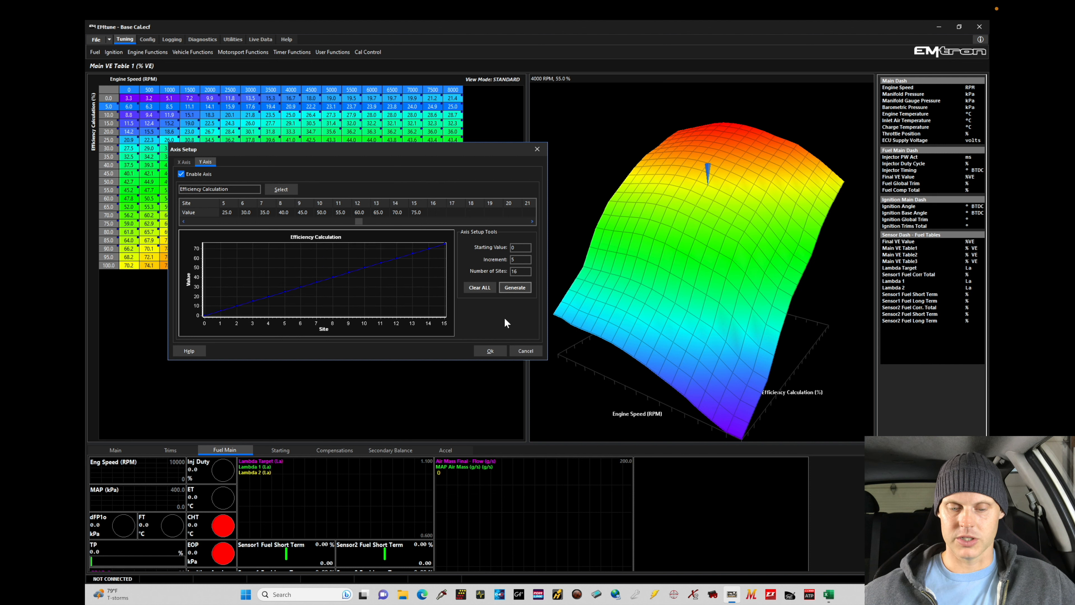
pyautogui.moveTo(360, 220); pyautogui.dragTo(214, 227)
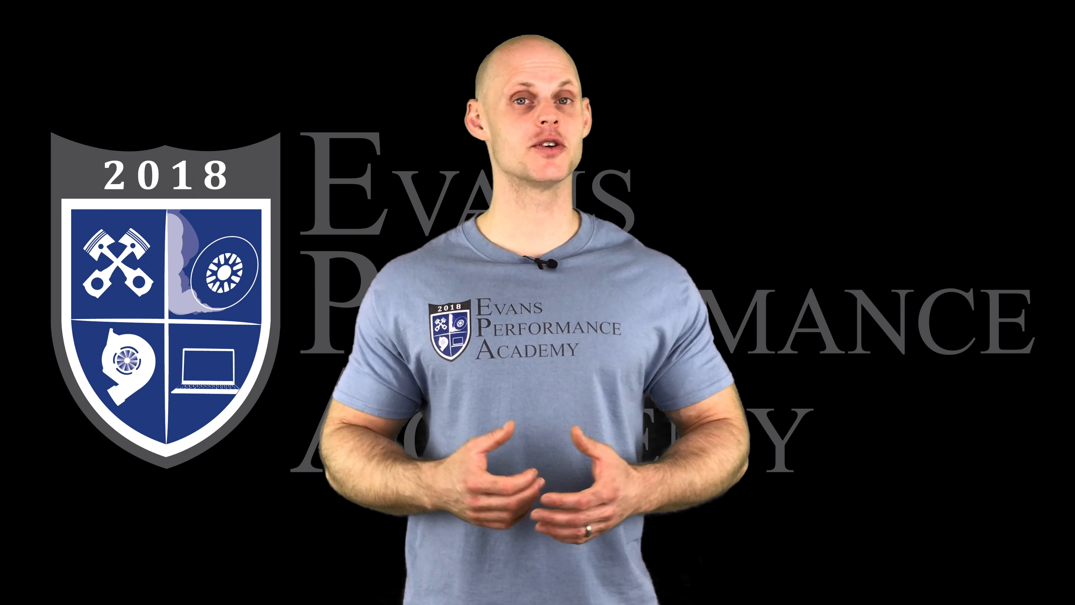